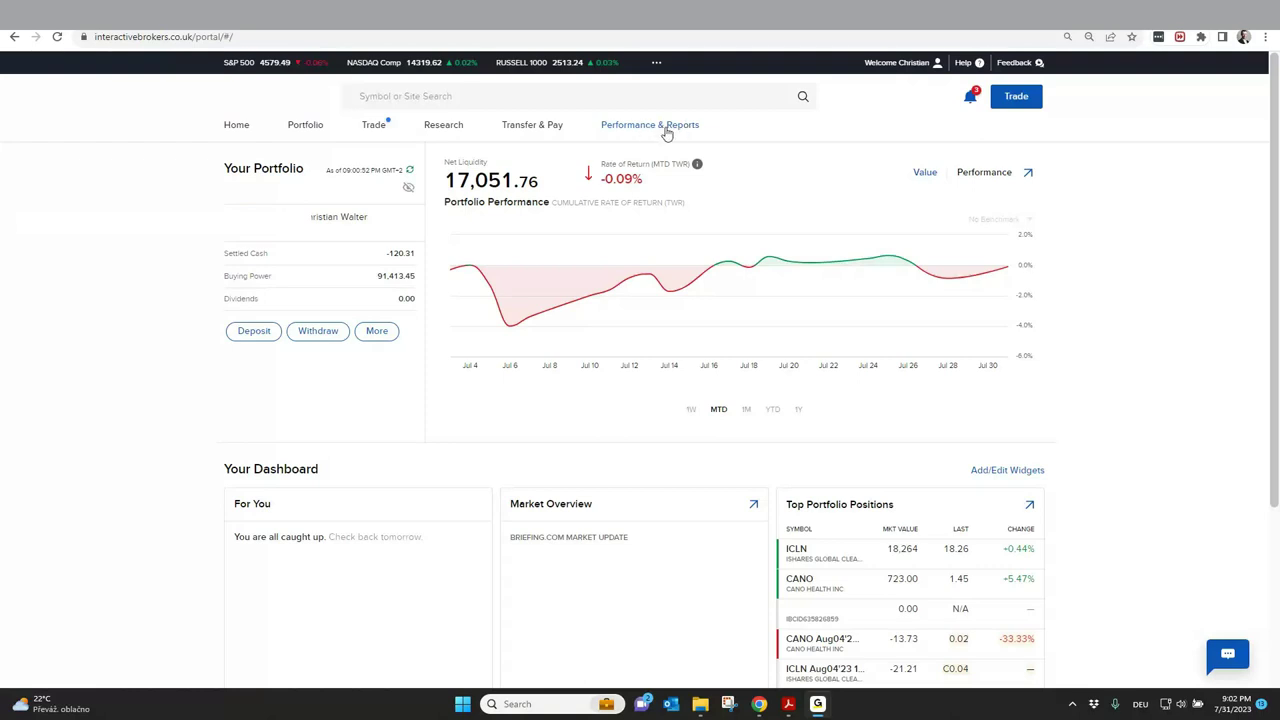
Step: Go to Performance & Reports > Statements and bring up the Activity statement options
{"action": "left_click", "coordinate": [665, 130]}
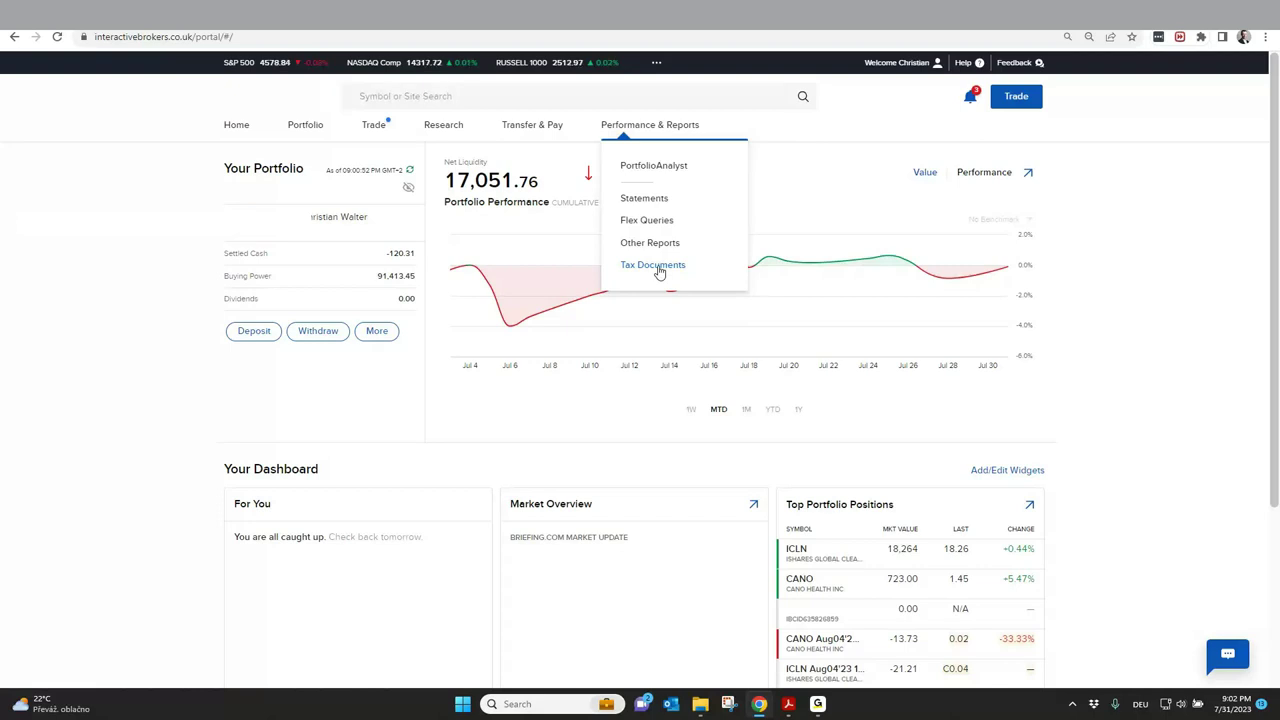
{"action": "left_click", "coordinate": [638, 199]}
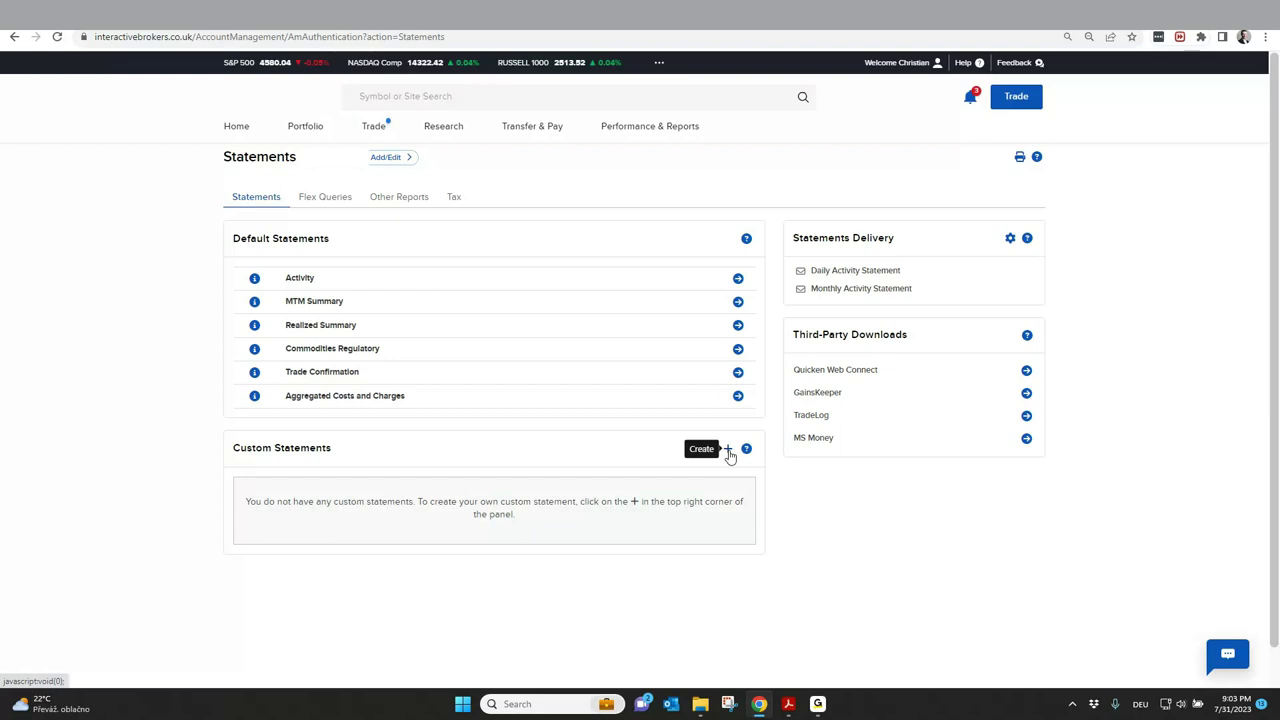
{"action": "left_click", "coordinate": [742, 279]}
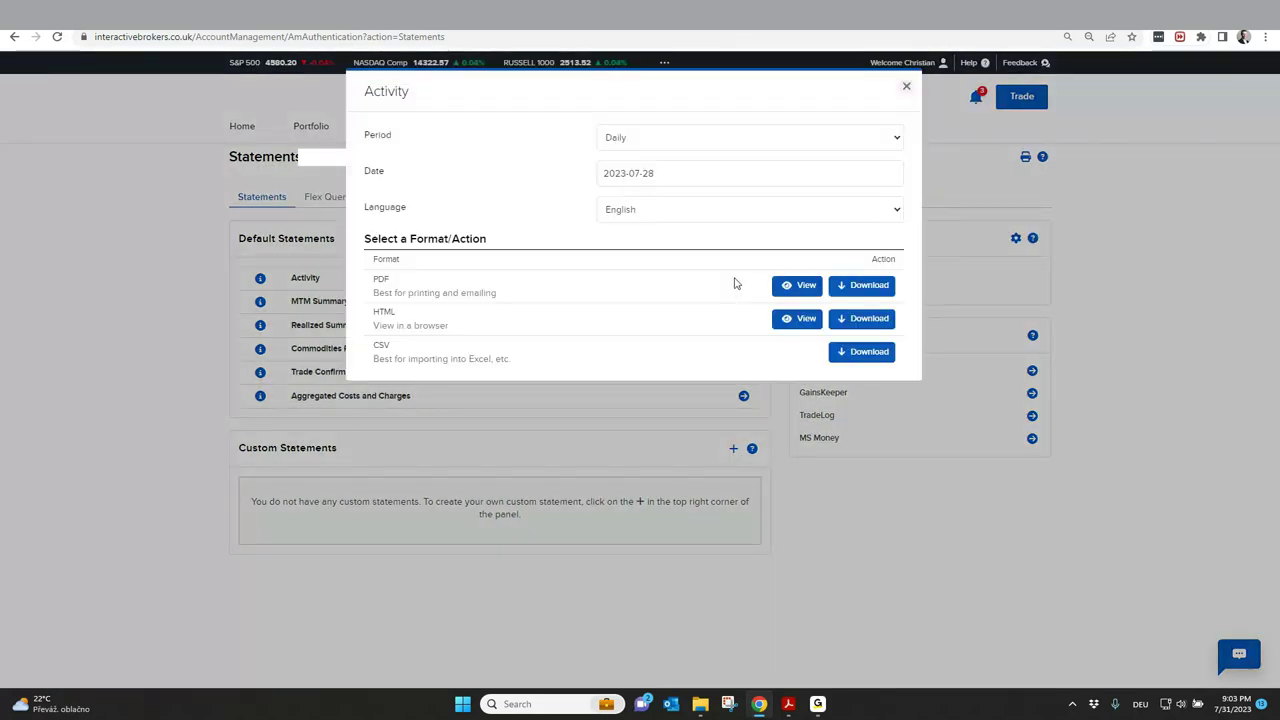
Step: Set the Activity statement period to Month to Date, after briefly trying Annual 2022
{"action": "left_click", "coordinate": [658, 137]}
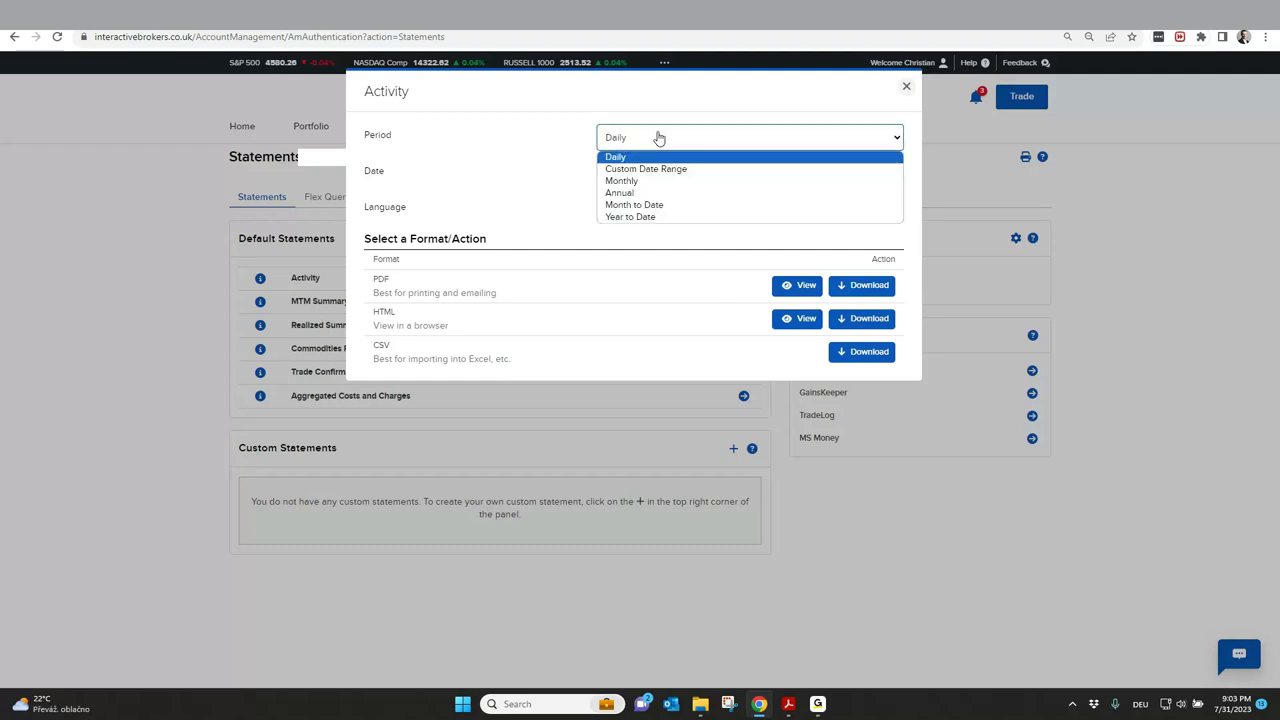
{"action": "left_click", "coordinate": [656, 192]}
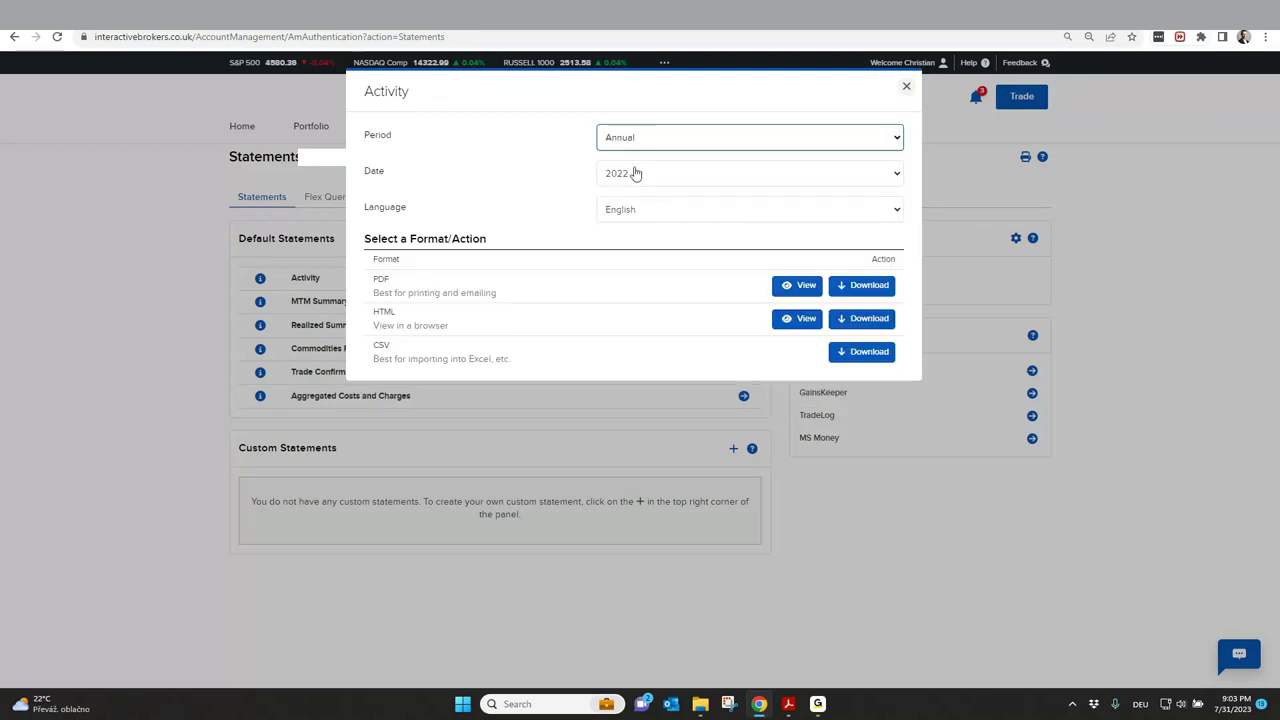
{"action": "left_click", "coordinate": [636, 176]}
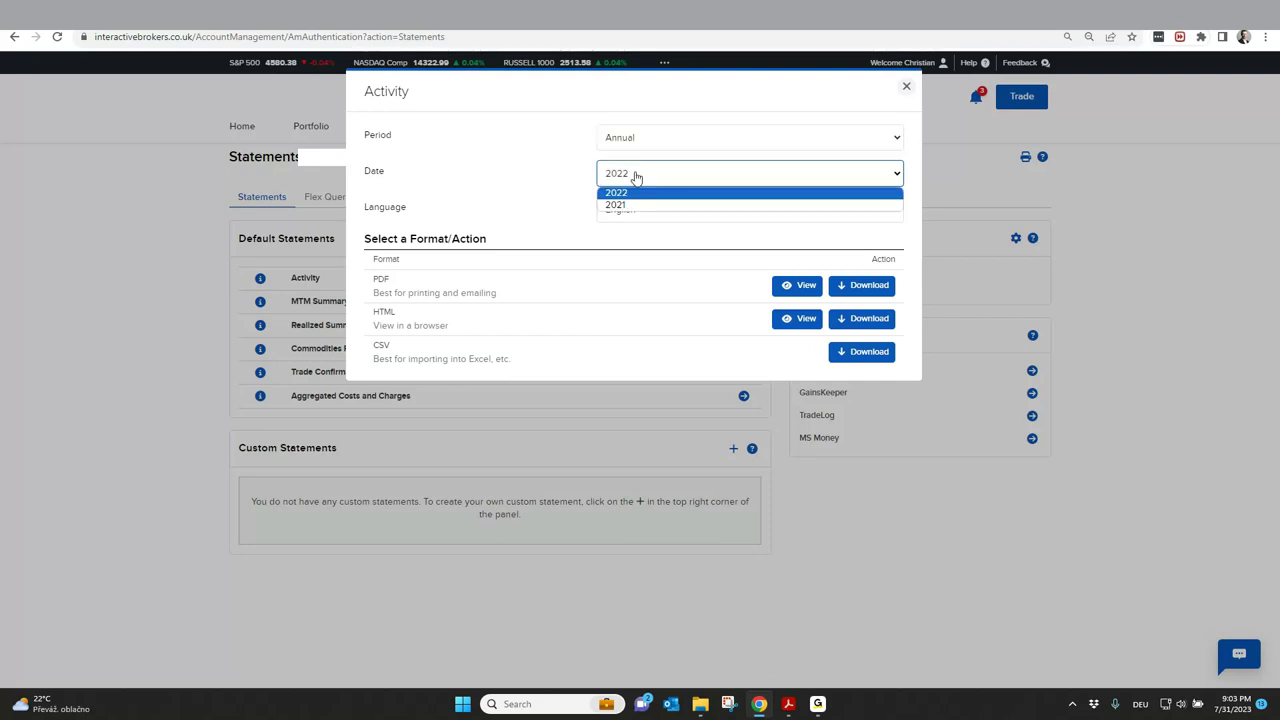
{"action": "left_click", "coordinate": [636, 176]}
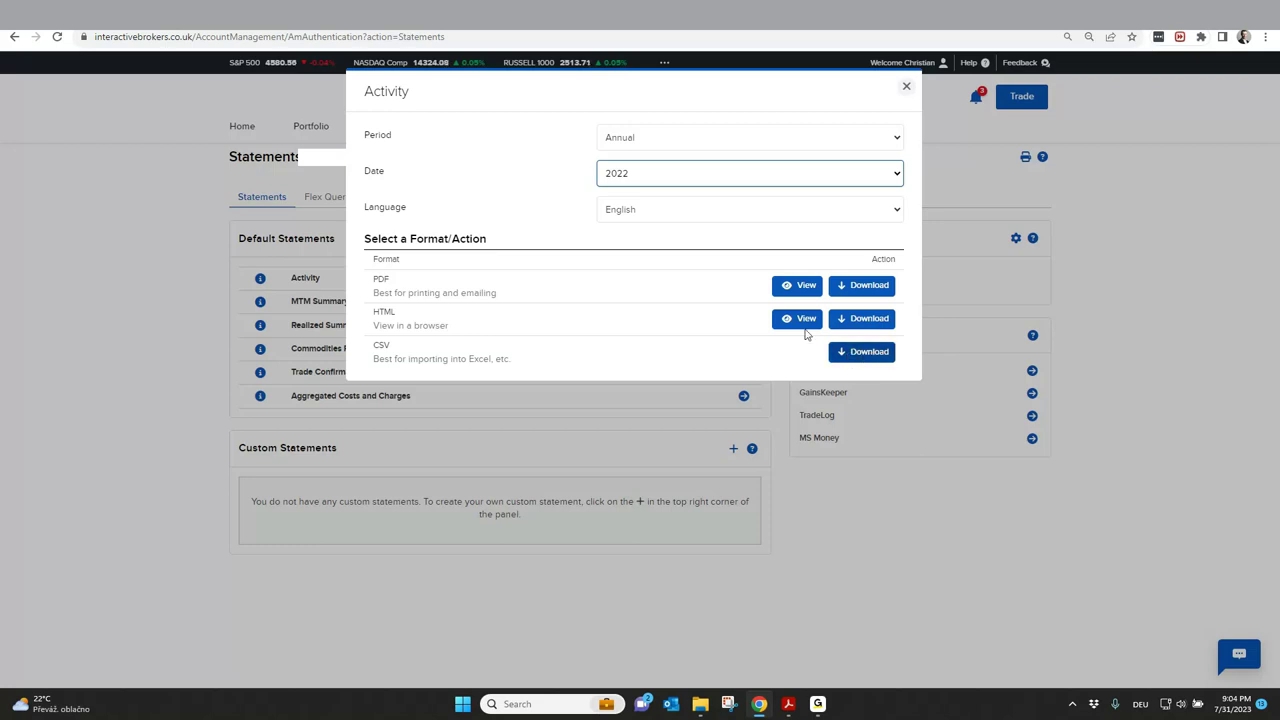
{"action": "left_click", "coordinate": [646, 137]}
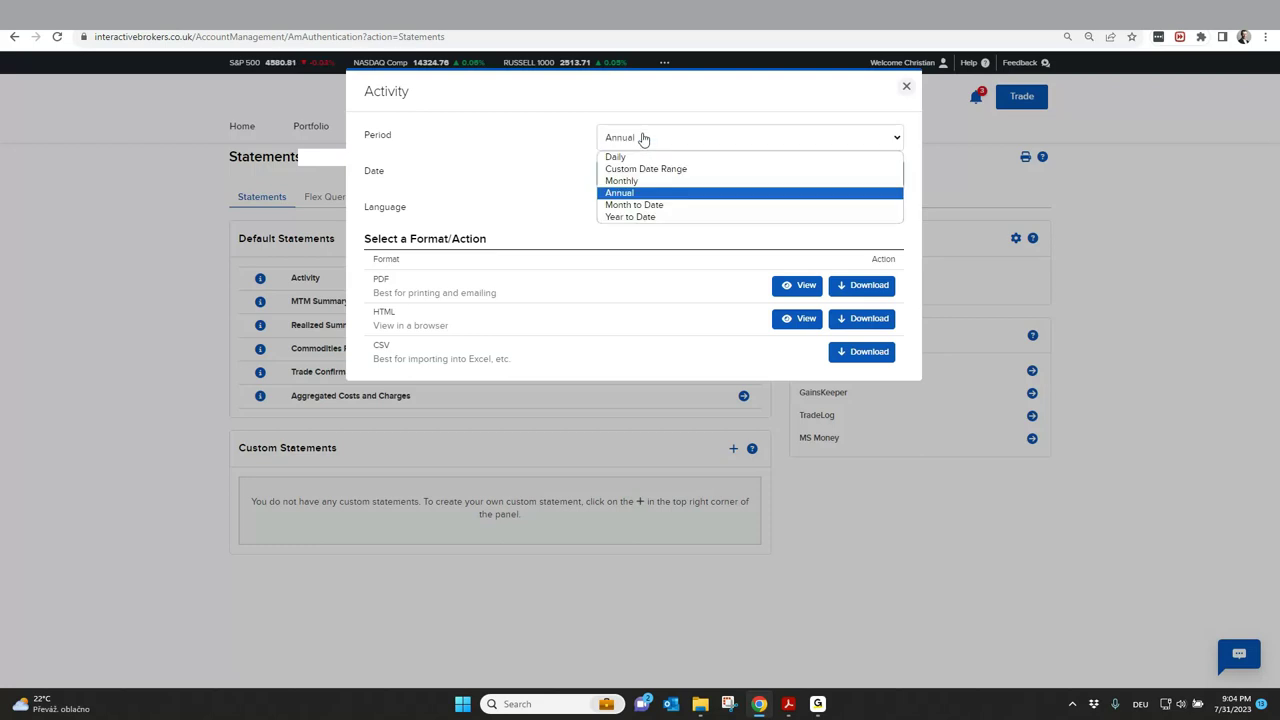
{"action": "left_click", "coordinate": [652, 206]}
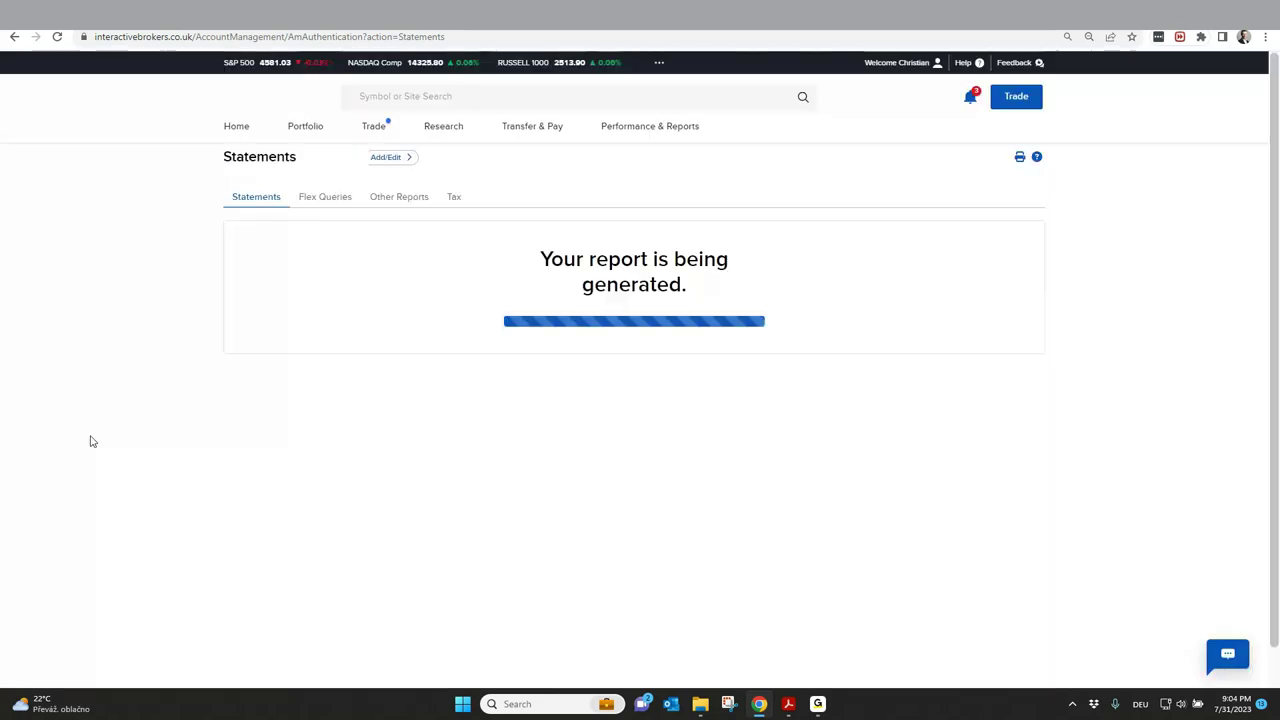
Step: Download the Month to Date activity statement as a PDF and view it in Acrobat
{"action": "left_click", "coordinate": [857, 257]}
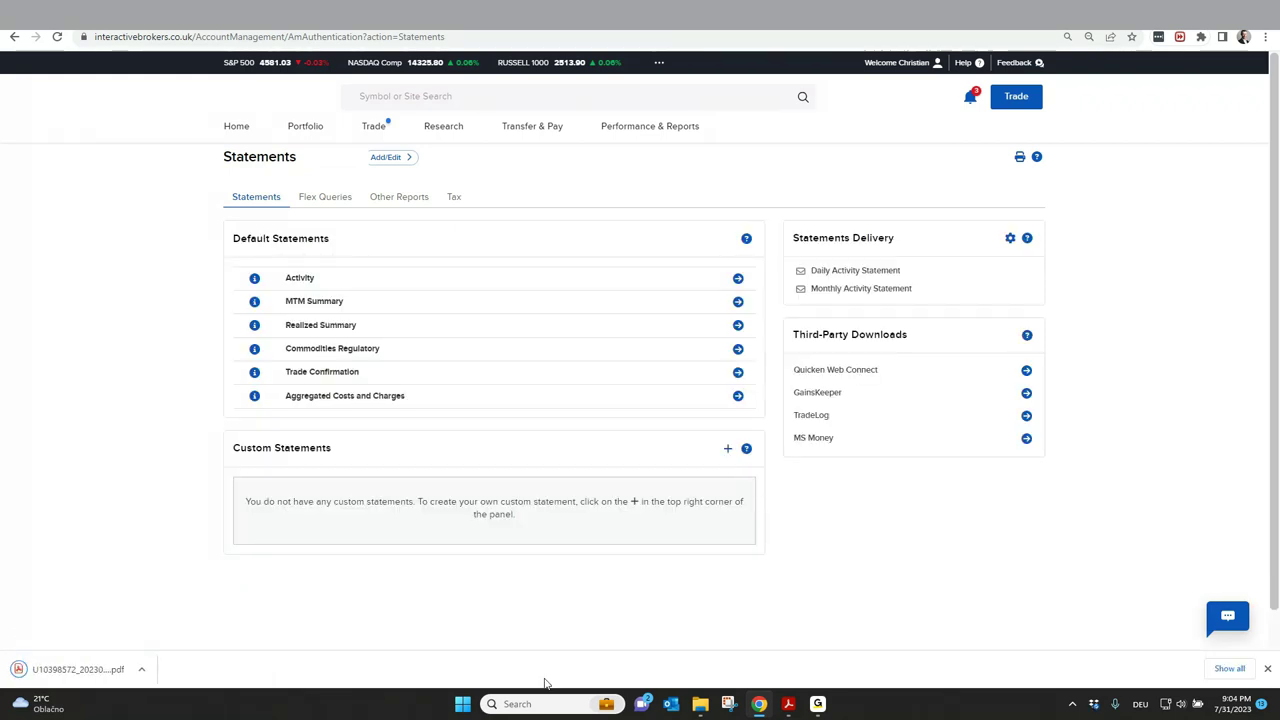
{"action": "mouse_move", "coordinate": [787, 707]}
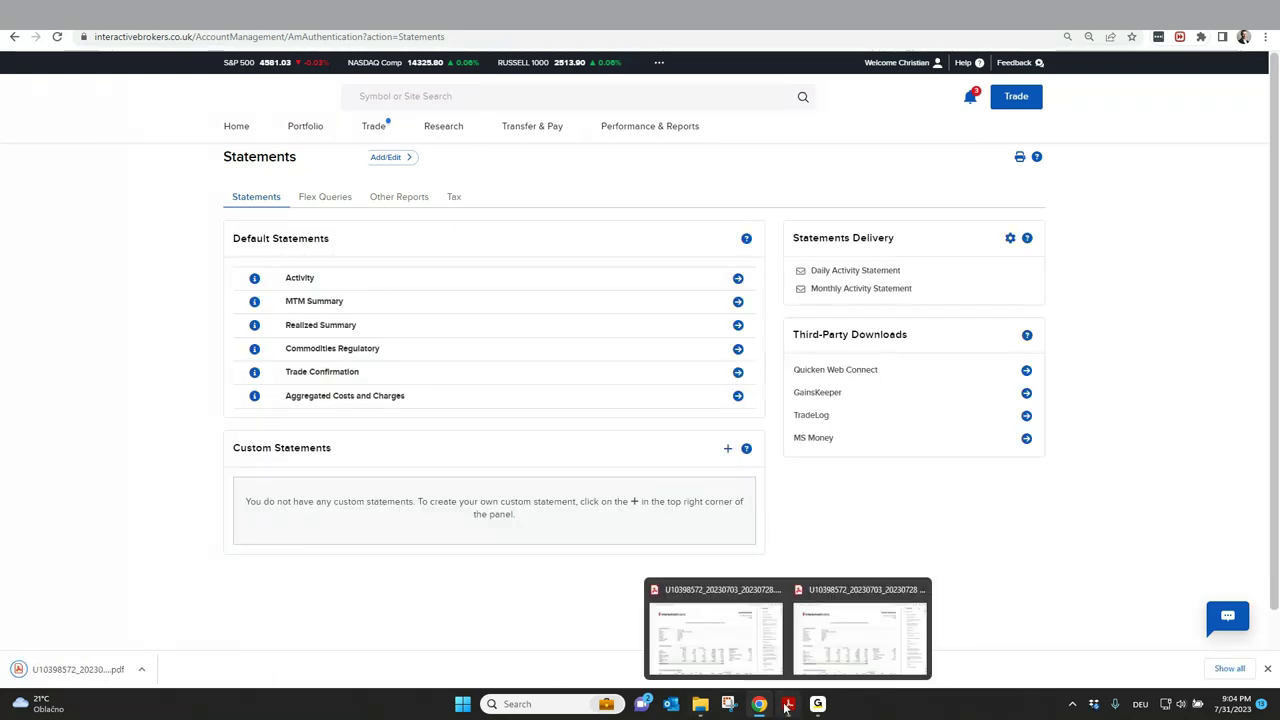
{"action": "left_click", "coordinate": [846, 643]}
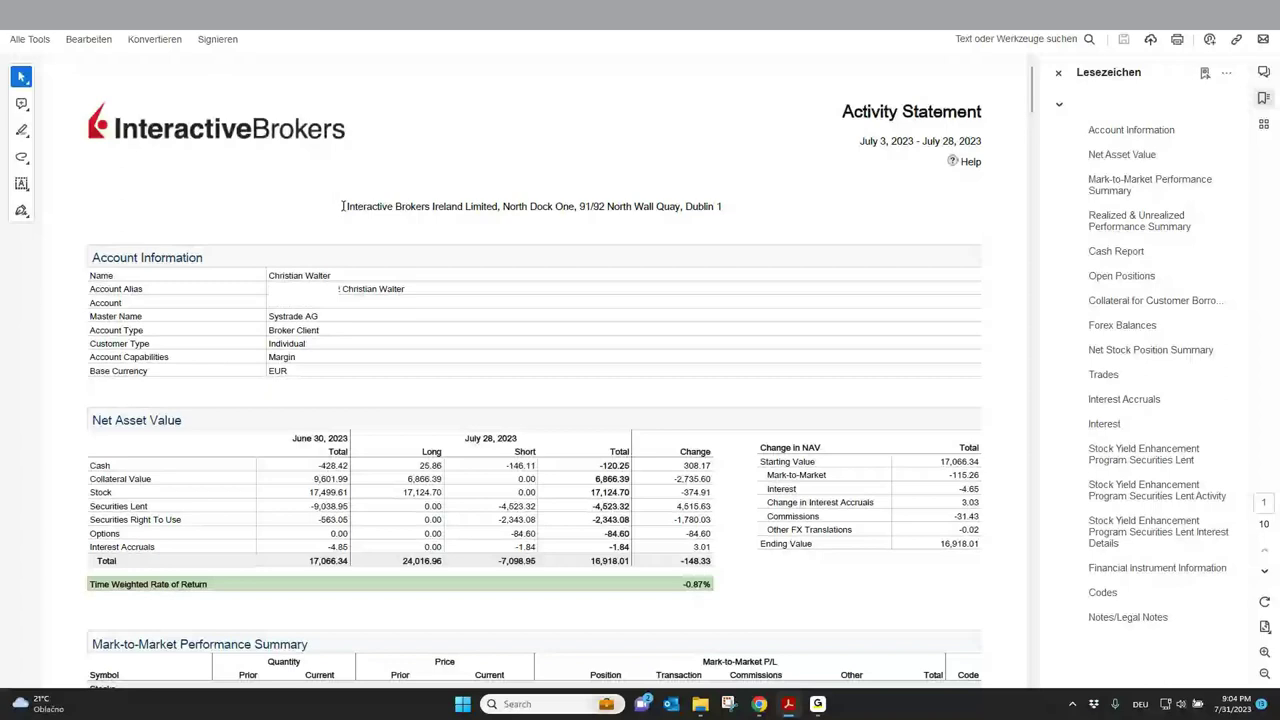
{"action": "left_click_drag", "start_coordinate": [343, 207], "coordinate": [721, 208]}
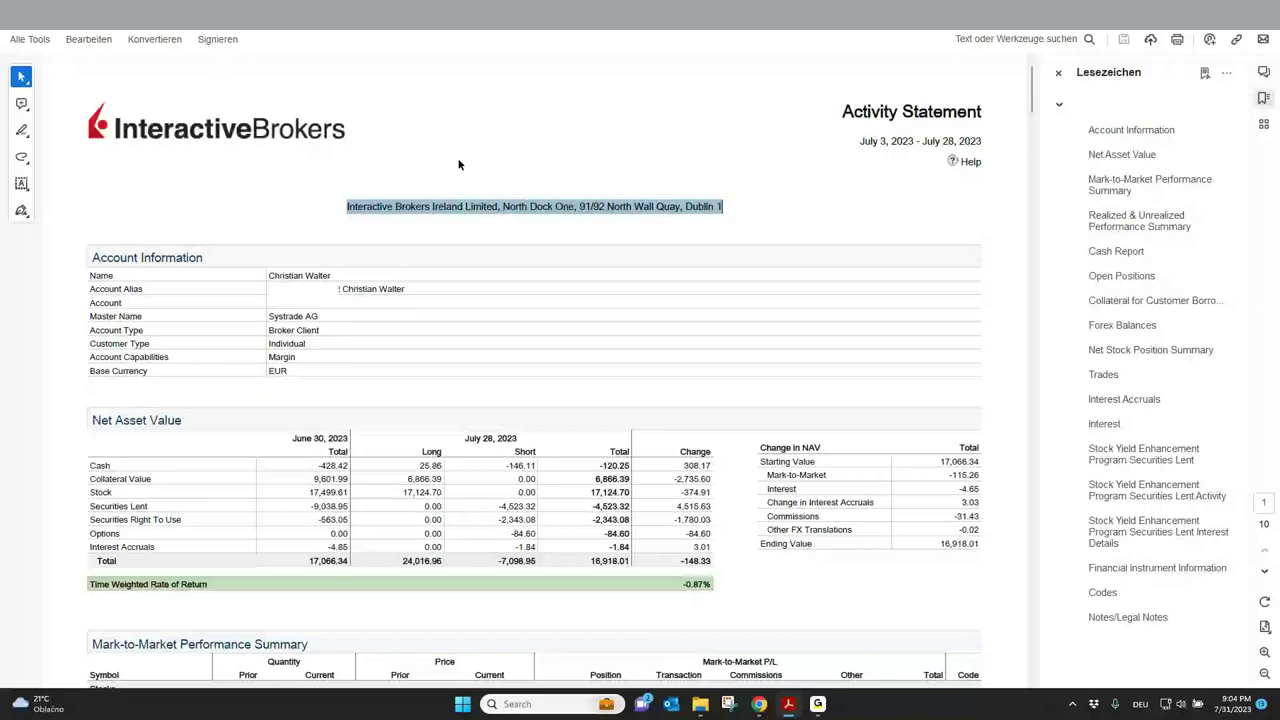
{"action": "left_click", "coordinate": [445, 213]}
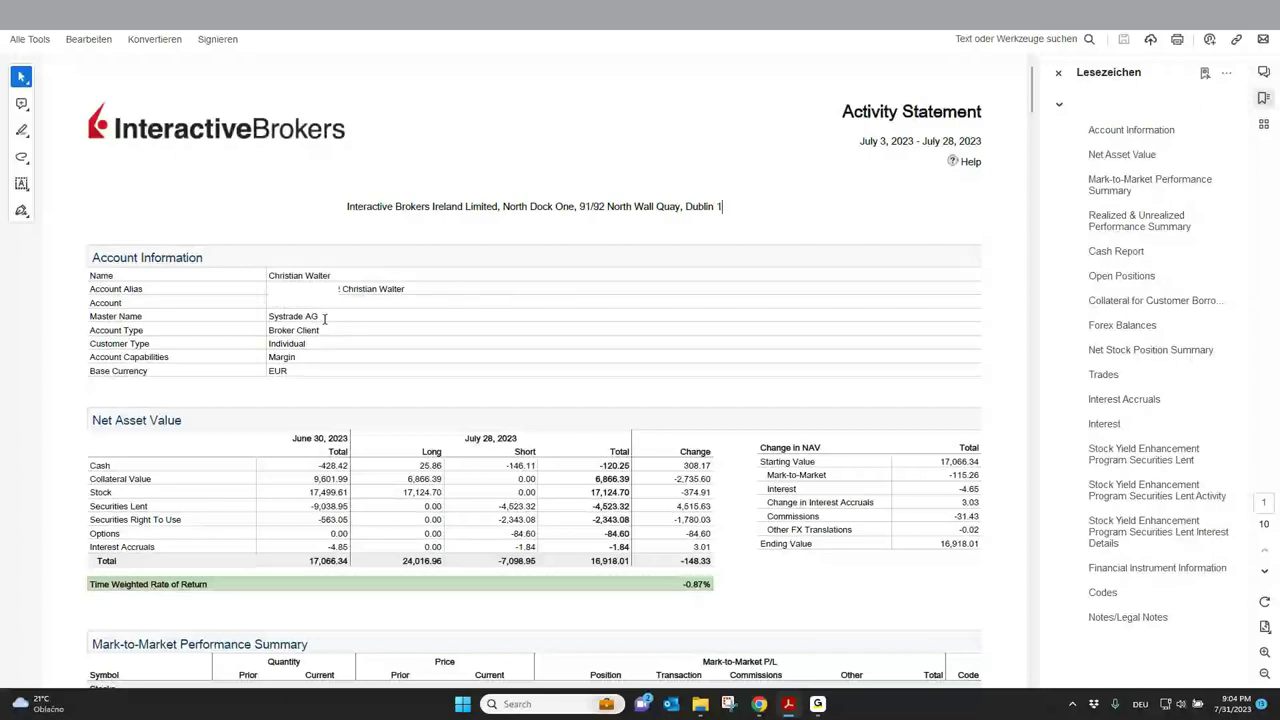
{"action": "left_click_drag", "start_coordinate": [323, 316], "coordinate": [240, 325]}
{"action": "double_click", "coordinate": [290, 360]}
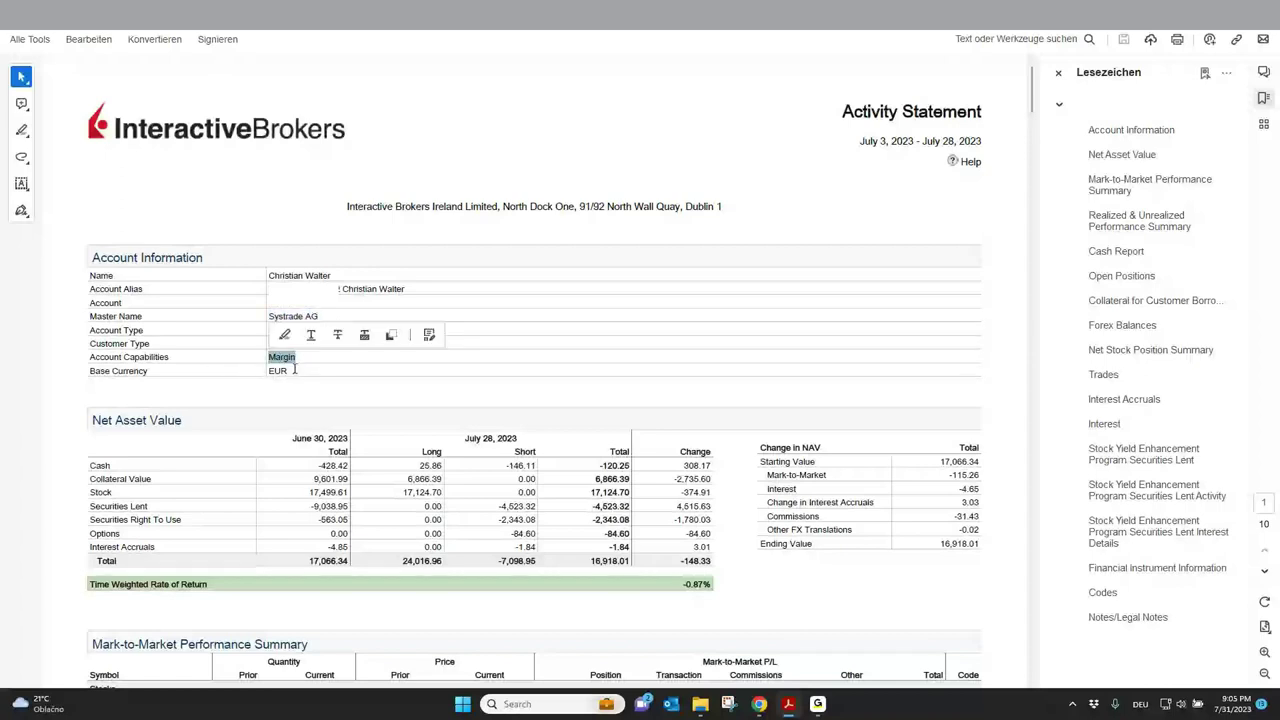
{"action": "left_click_drag", "start_coordinate": [297, 366], "coordinate": [270, 371]}
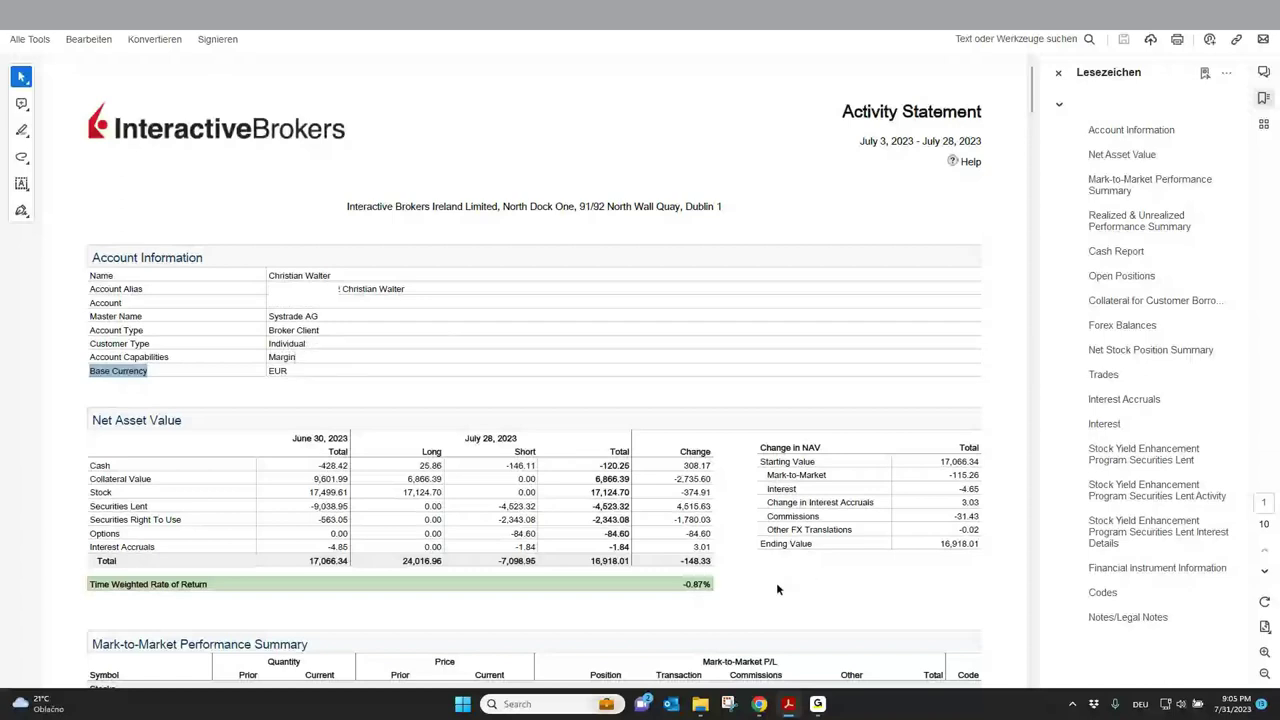
{"action": "left_click", "coordinate": [776, 582]}
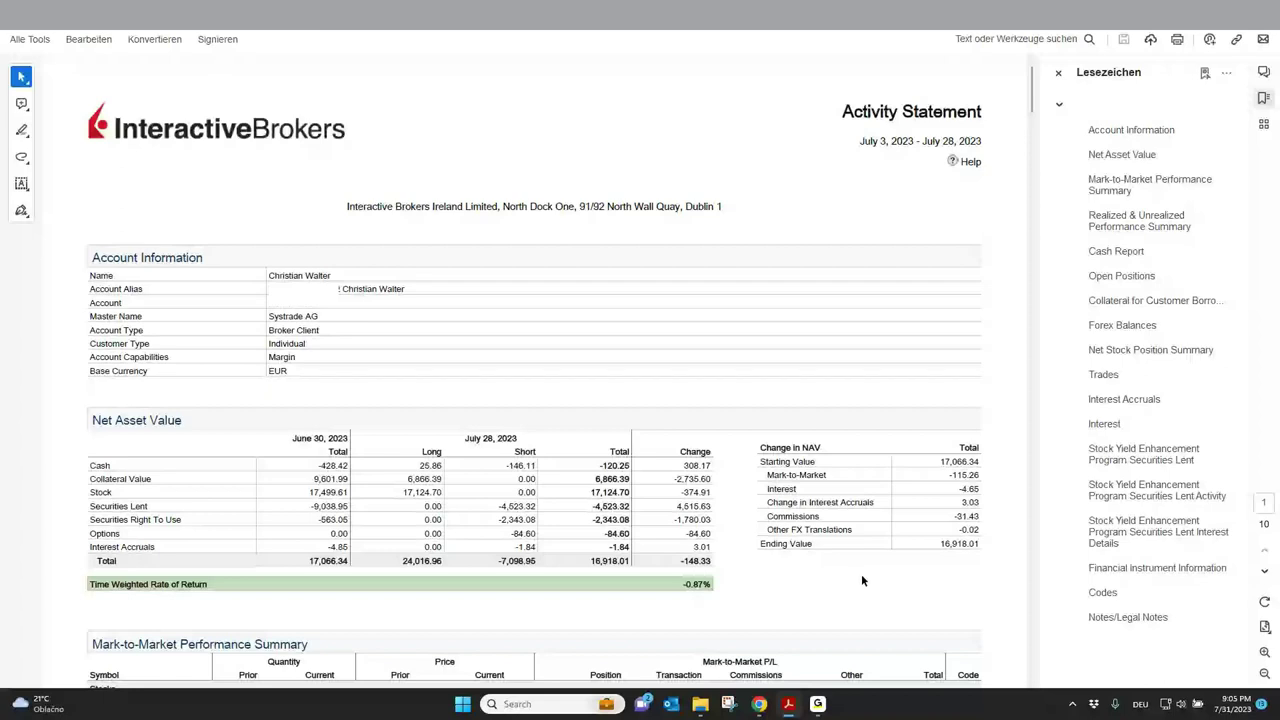
{"action": "left_click_drag", "start_coordinate": [958, 505], "coordinate": [976, 507]}
{"action": "left_click", "coordinate": [998, 554]}
{"action": "left_click_drag", "start_coordinate": [952, 516], "coordinate": [982, 516]}
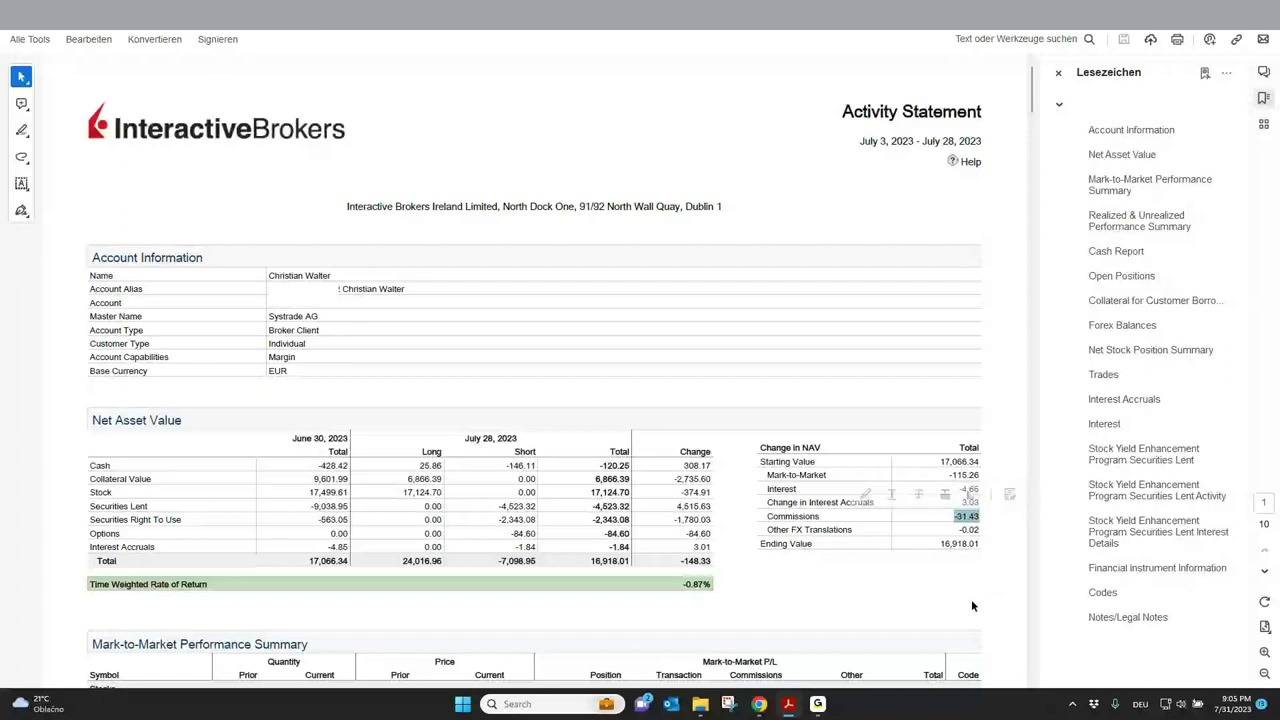
{"action": "left_click_drag", "start_coordinate": [860, 141], "coordinate": [982, 141]}
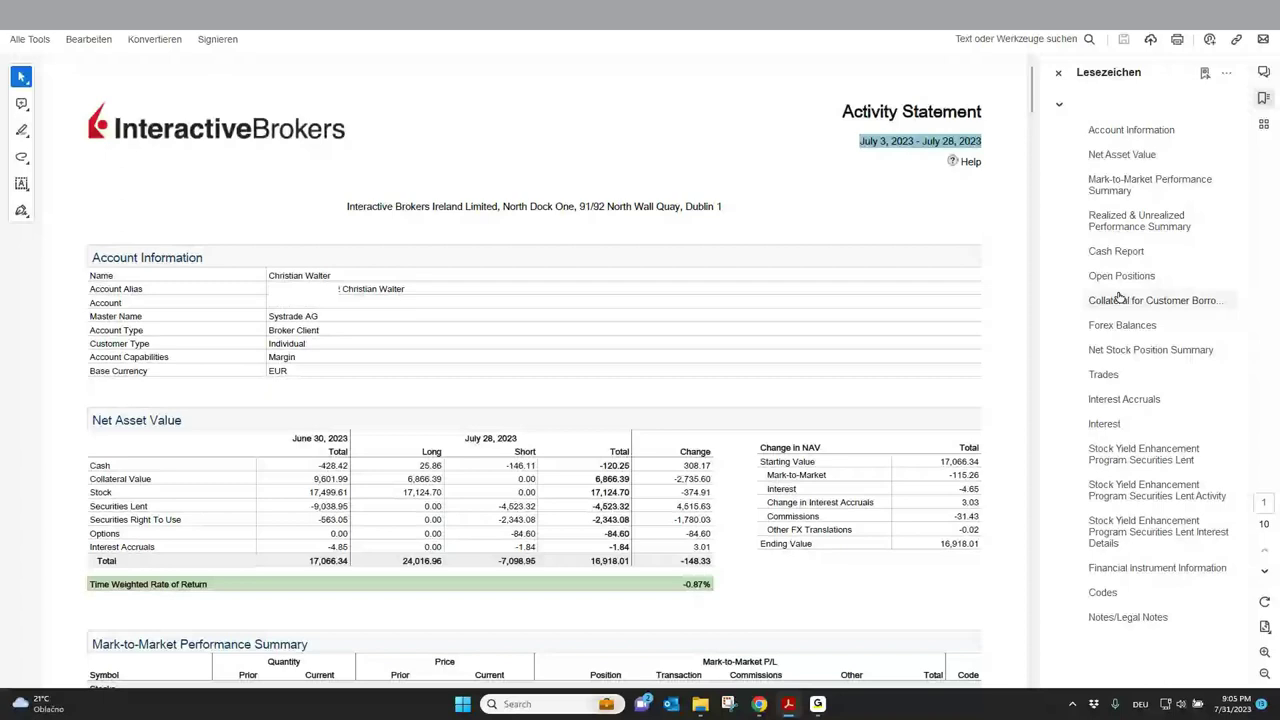
{"action": "left_click", "coordinate": [1117, 224]}
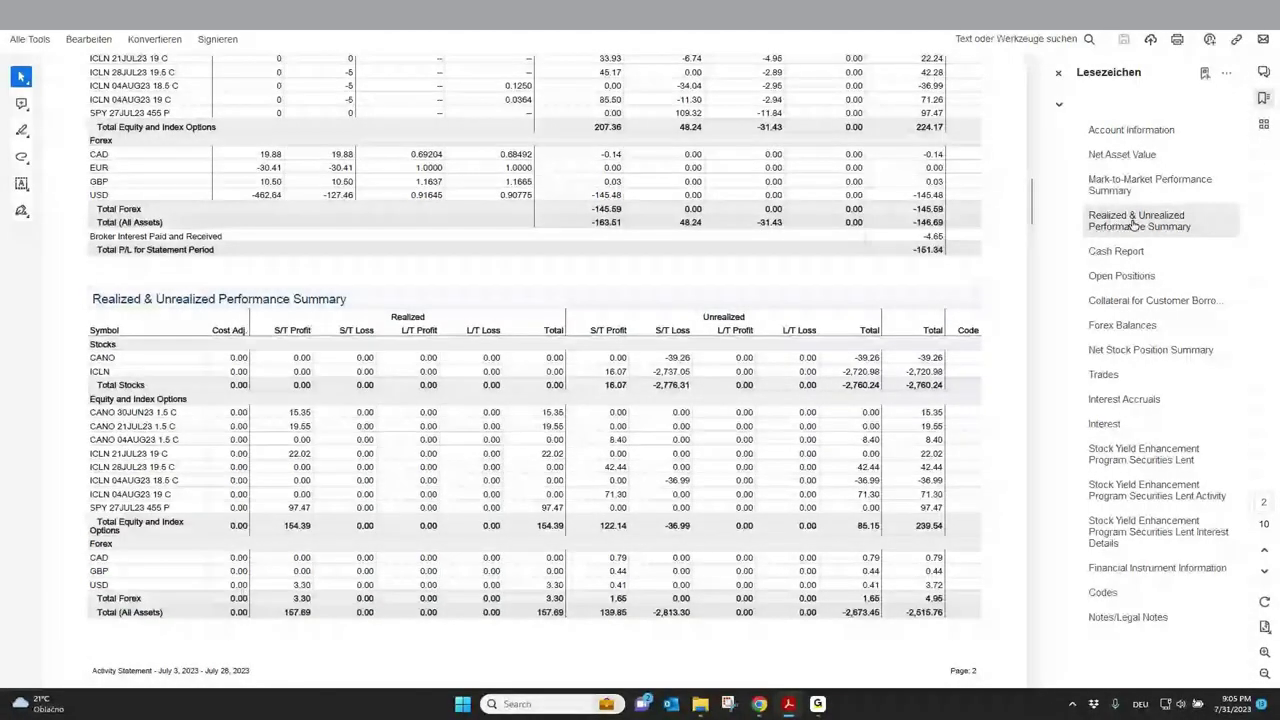
Step: Highlight the 154.39 realized total in the Total Equity and Index Options row
{"action": "left_click_drag", "start_coordinate": [455, 330], "coordinate": [418, 320]}
{"action": "left_click", "coordinate": [418, 320]}
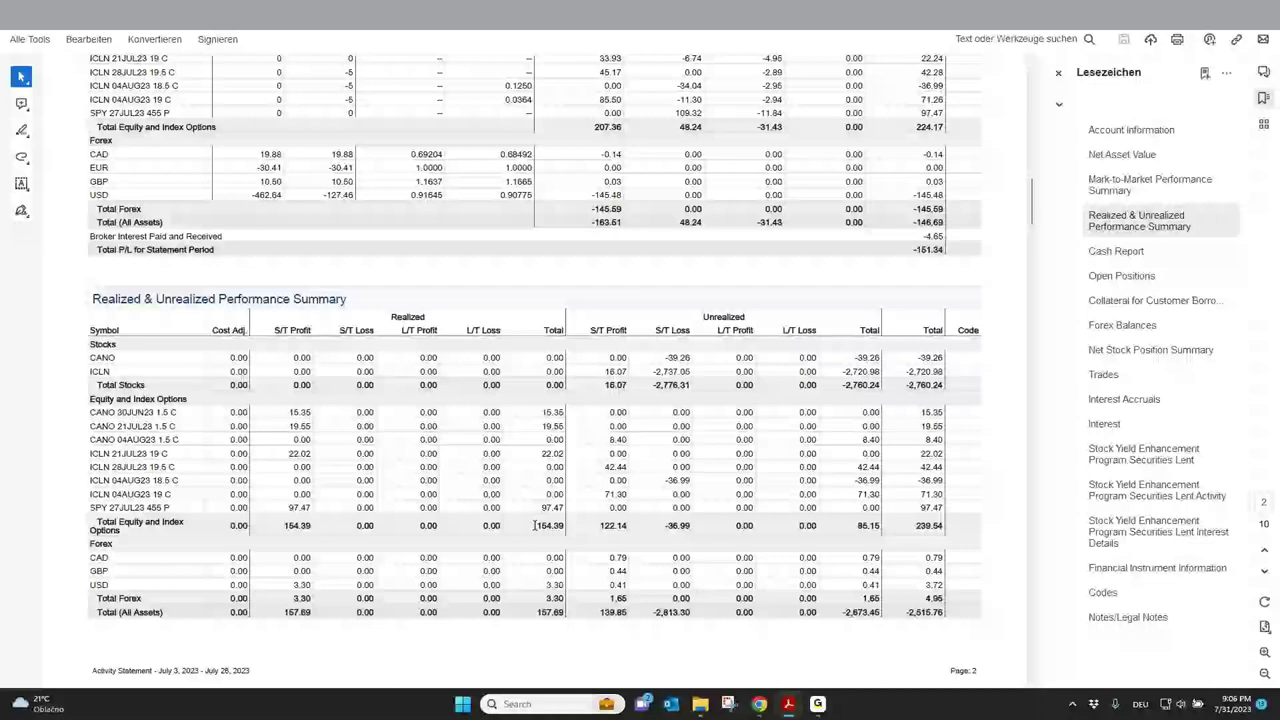
{"action": "left_click_drag", "start_coordinate": [532, 525], "coordinate": [566, 527]}
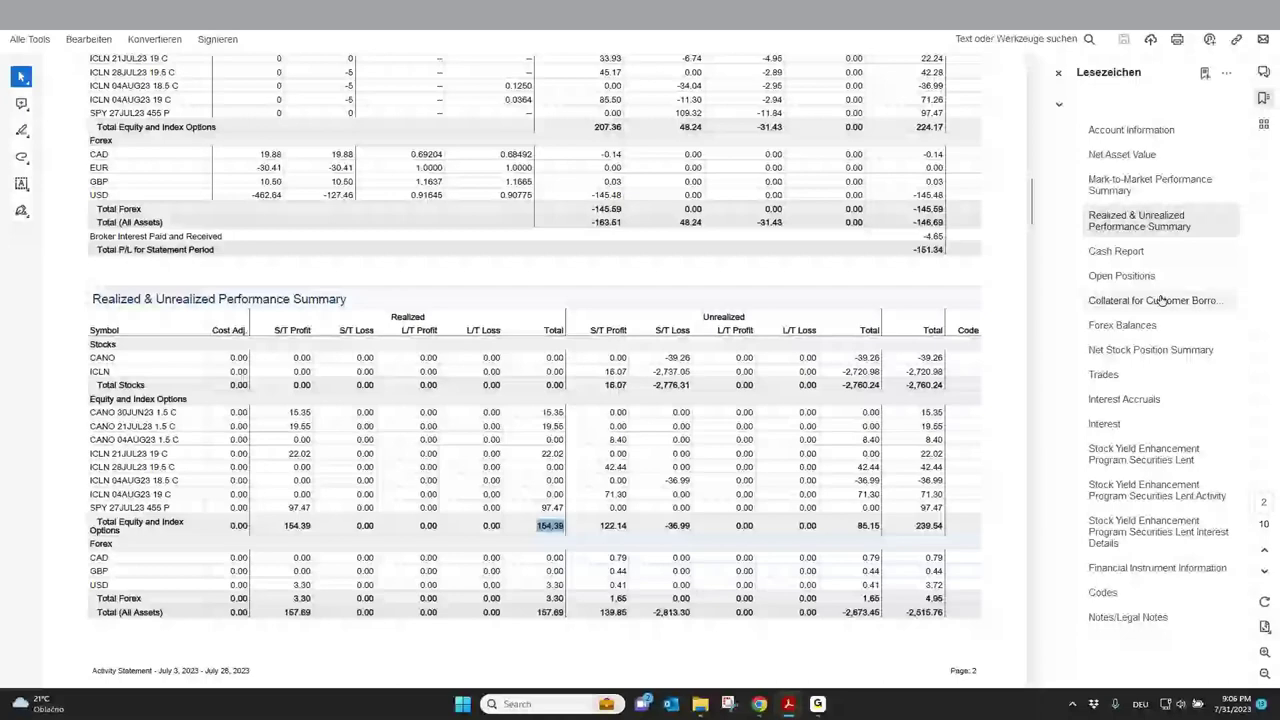
{"action": "left_click", "coordinate": [1112, 375]}
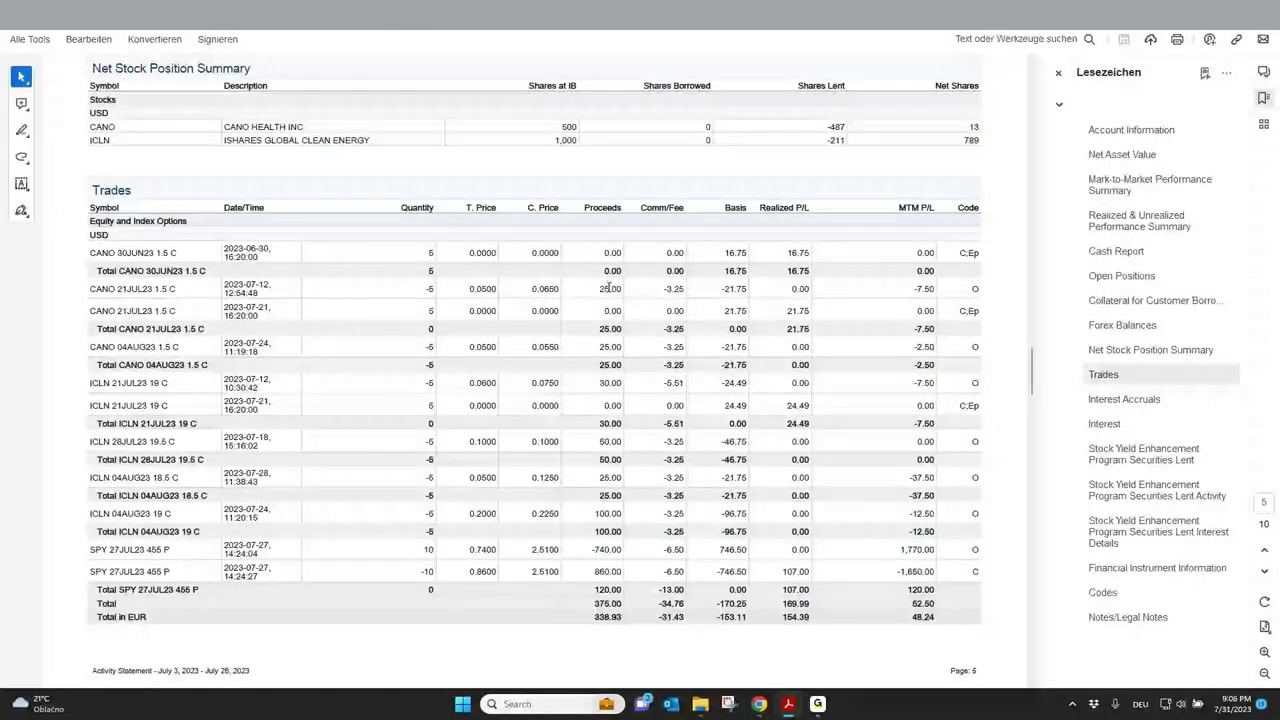
Step: Select the Comm/Fee column header in the Trades table
{"action": "left_click_drag", "start_coordinate": [685, 209], "coordinate": [641, 209]}
Step: Jump to the Open Positions section, then to the Interest section on page 6
{"action": "left_click", "coordinate": [1112, 279]}
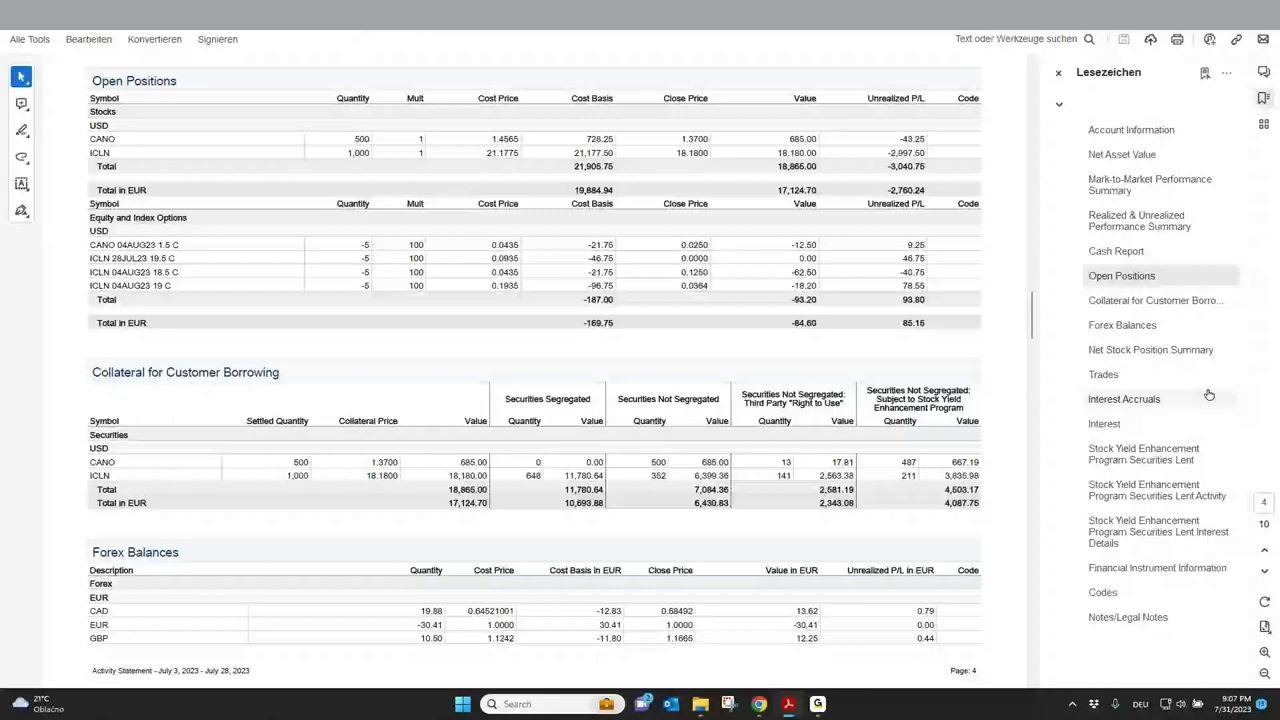
{"action": "left_click", "coordinate": [1108, 424]}
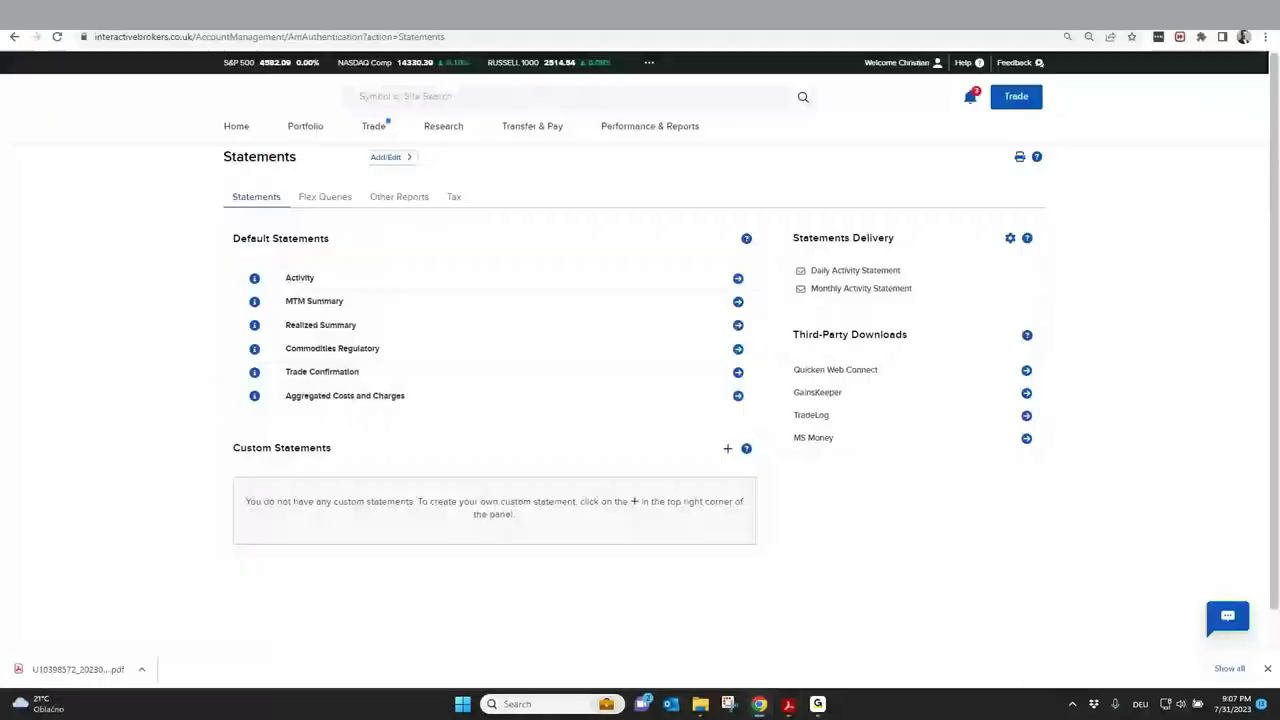
Step: Start a custom activity statement, scroll through its Sections list, and return to Statements
{"action": "left_click", "coordinate": [727, 450]}
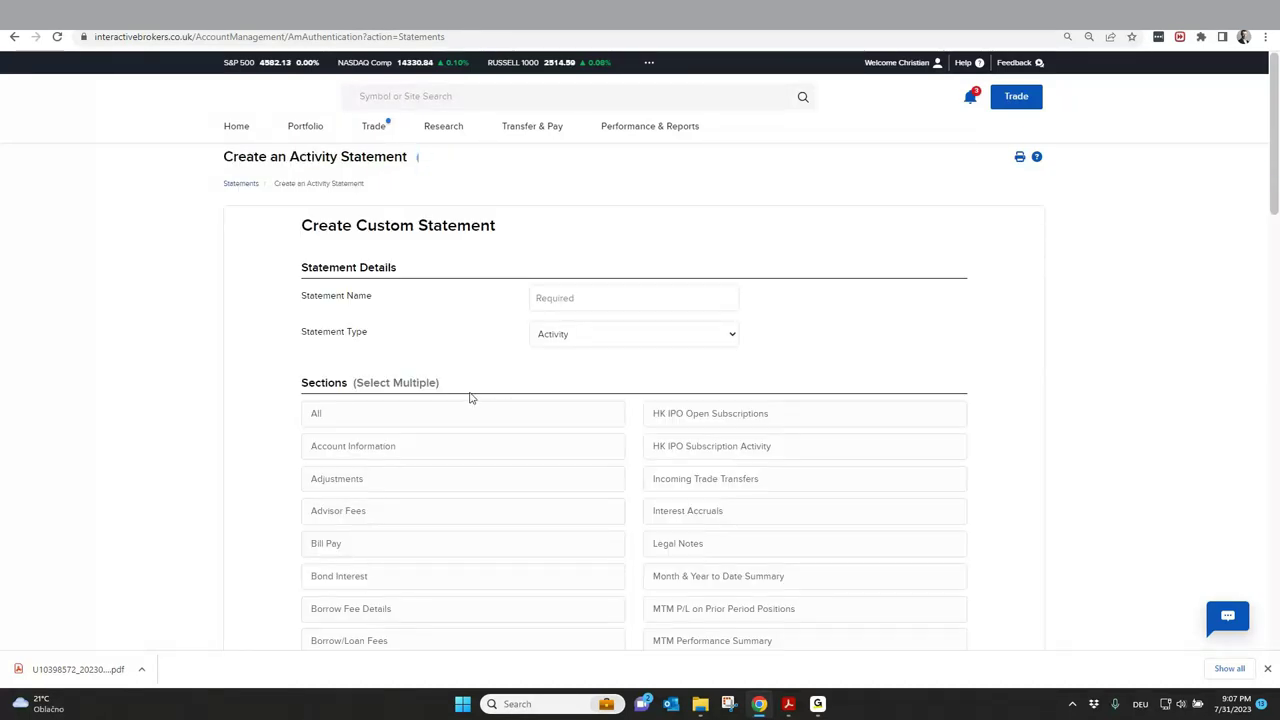
{"action": "scroll", "coordinate": [503, 458], "scroll_direction": "down", "scroll_amount": 5}
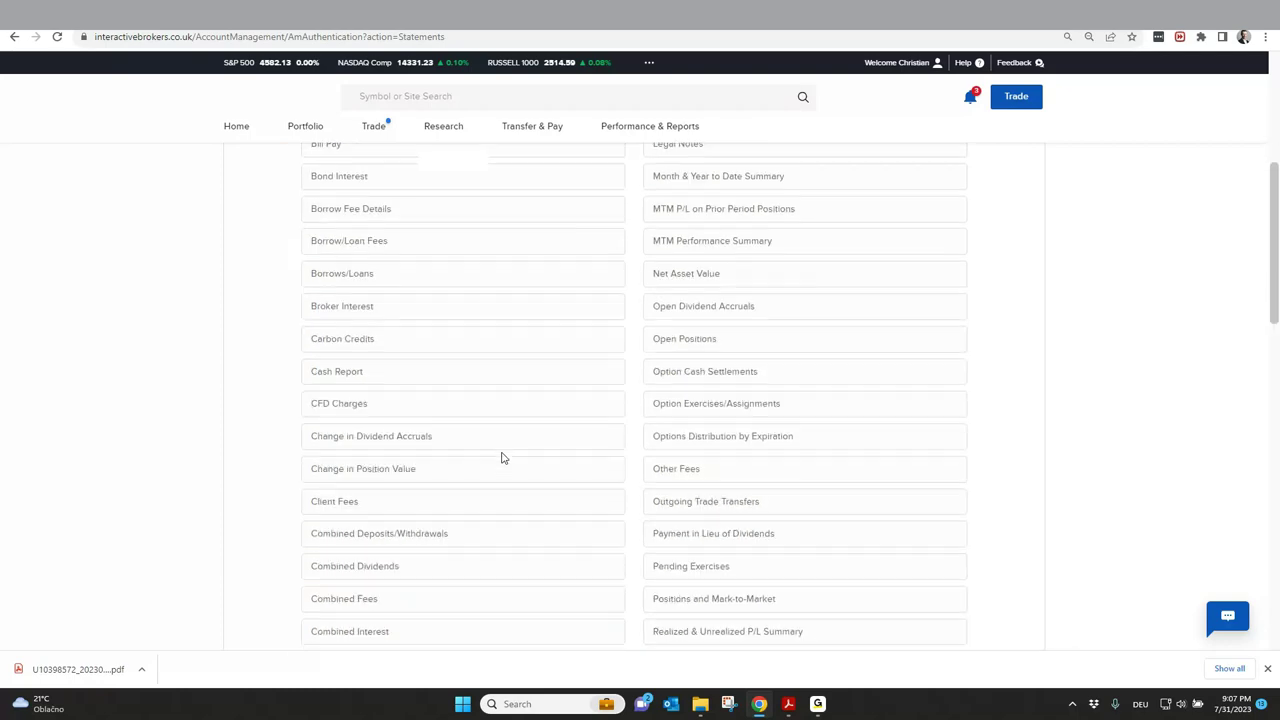
{"action": "scroll", "coordinate": [503, 458], "scroll_direction": "down", "scroll_amount": 4}
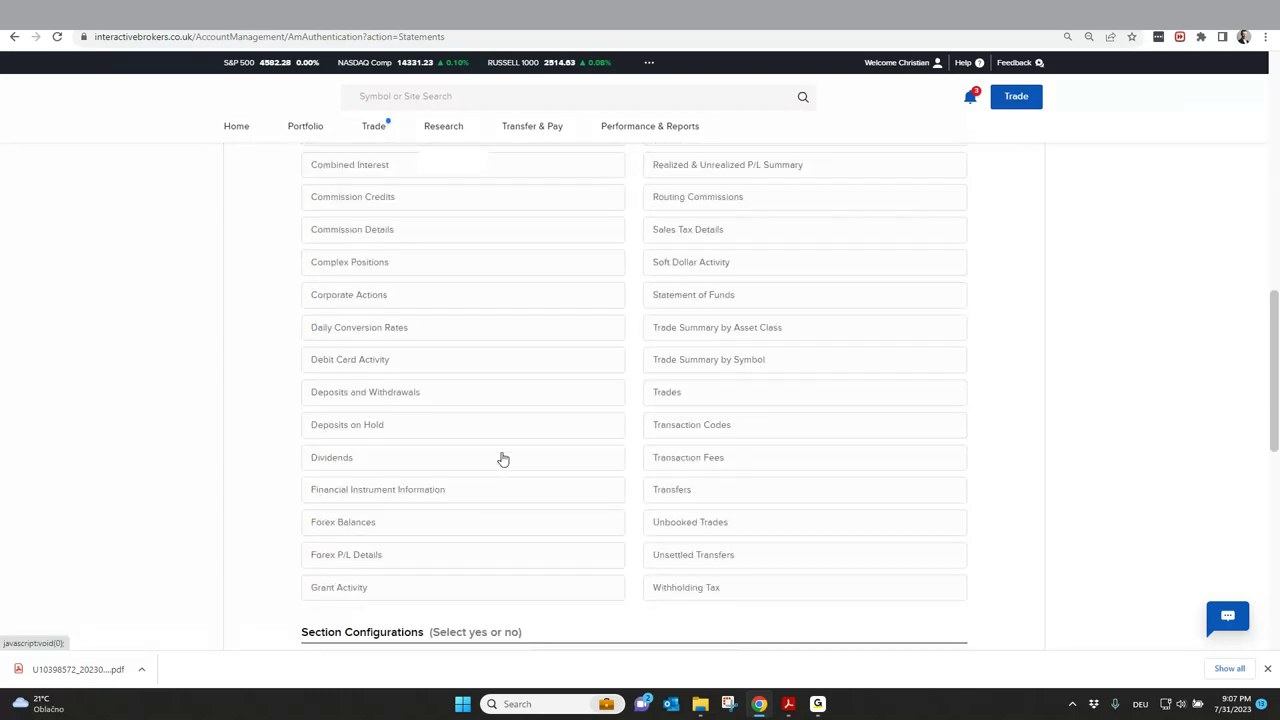
{"action": "scroll", "coordinate": [503, 458], "scroll_direction": "down", "scroll_amount": 2}
{"action": "scroll", "coordinate": [503, 458], "scroll_direction": "up", "scroll_amount": 2}
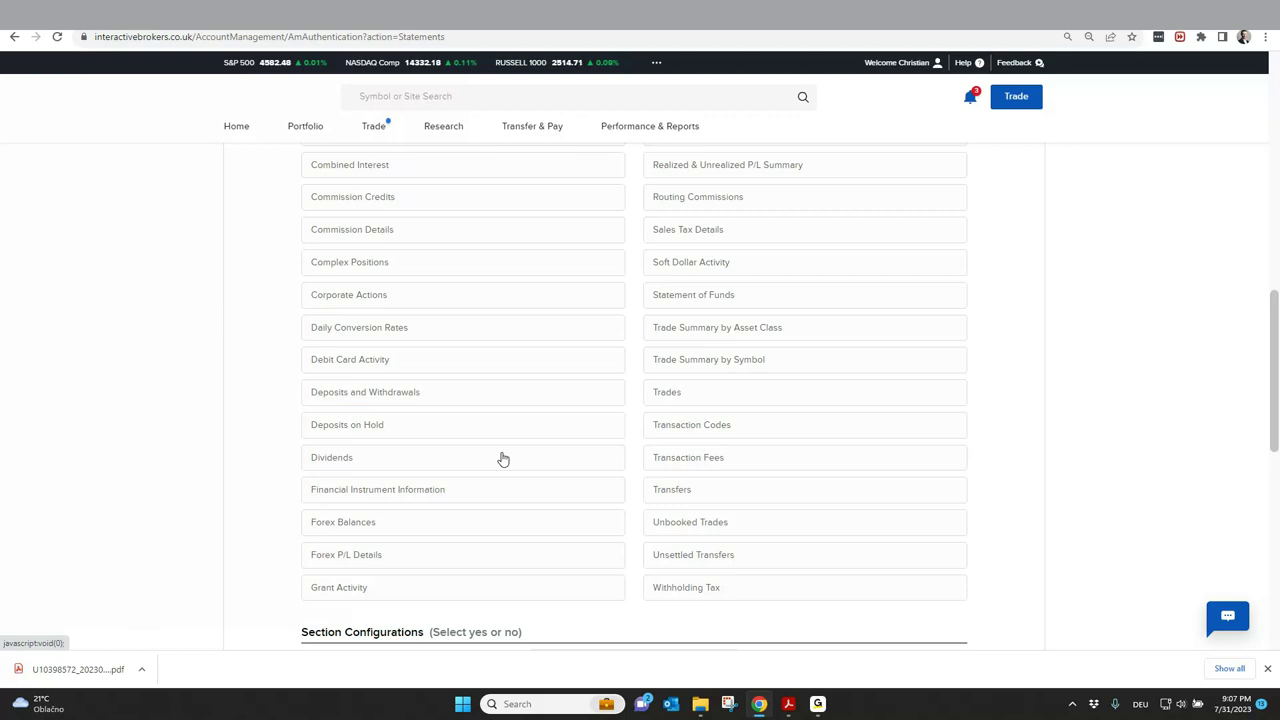
{"action": "scroll", "coordinate": [503, 458], "scroll_direction": "up", "scroll_amount": 3}
{"action": "scroll", "coordinate": [503, 458], "scroll_direction": "up", "scroll_amount": 6}
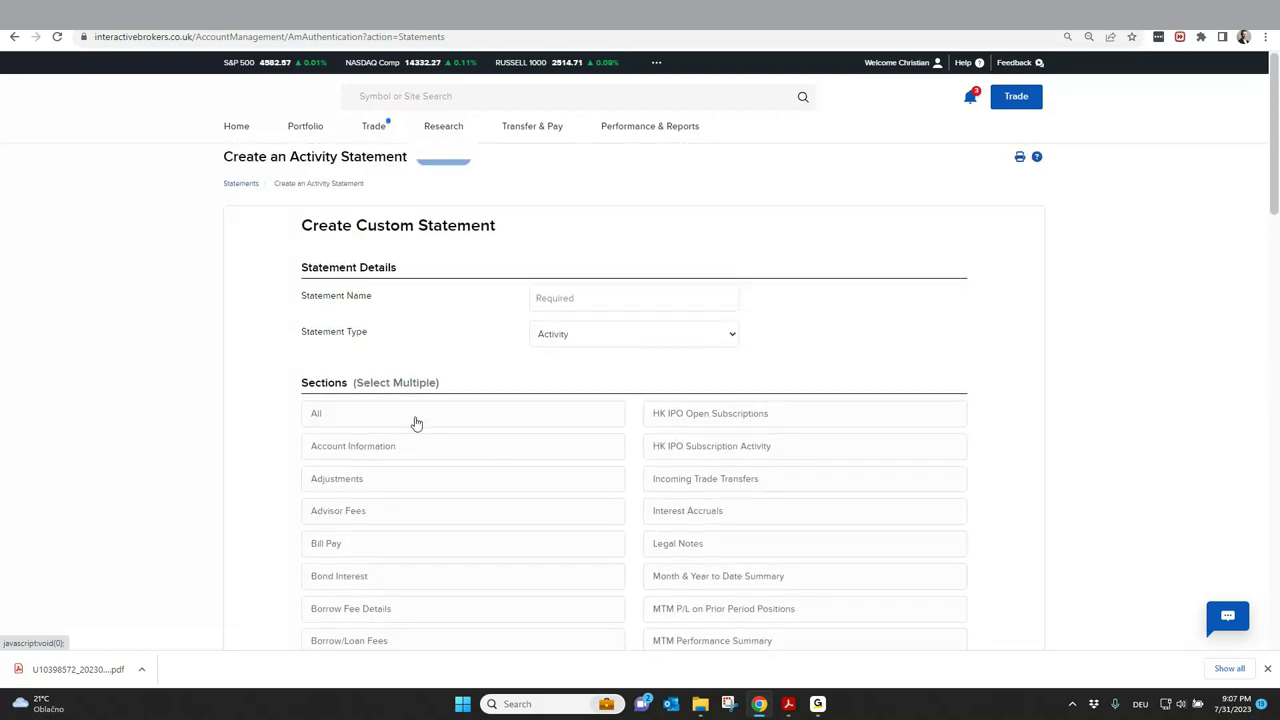
{"action": "left_click", "coordinate": [240, 185]}
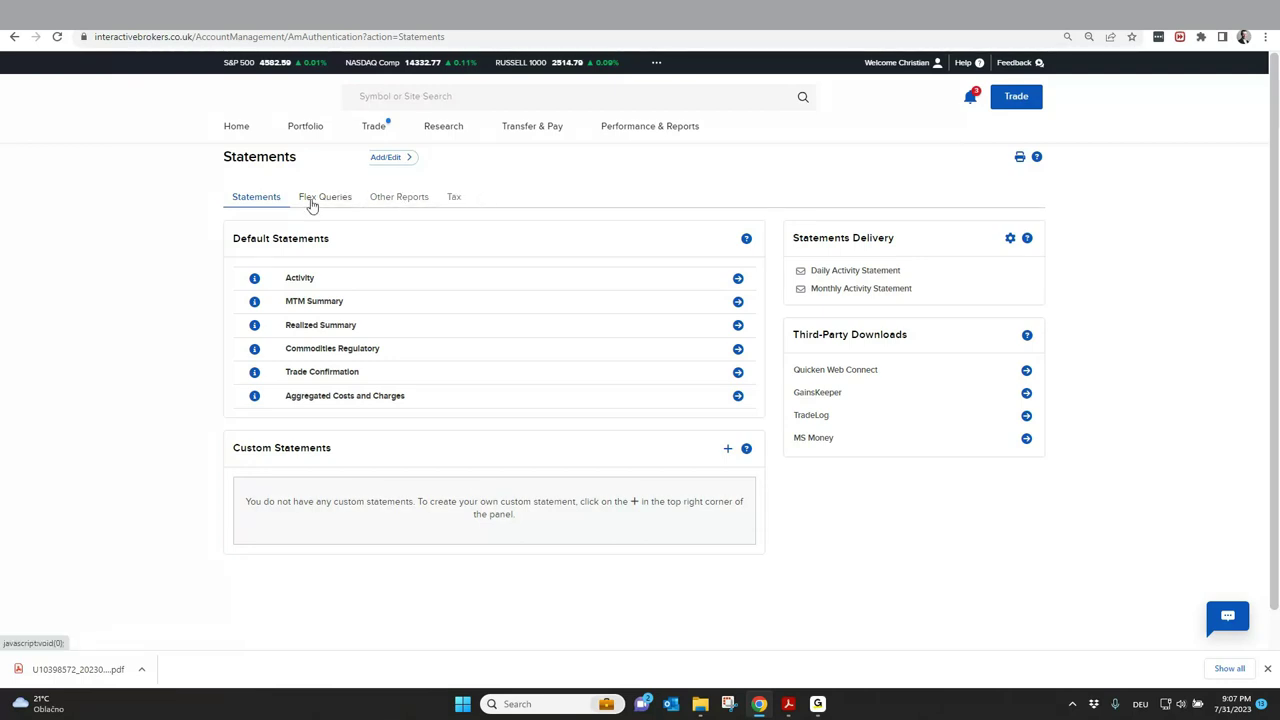
{"action": "left_click", "coordinate": [456, 199]}
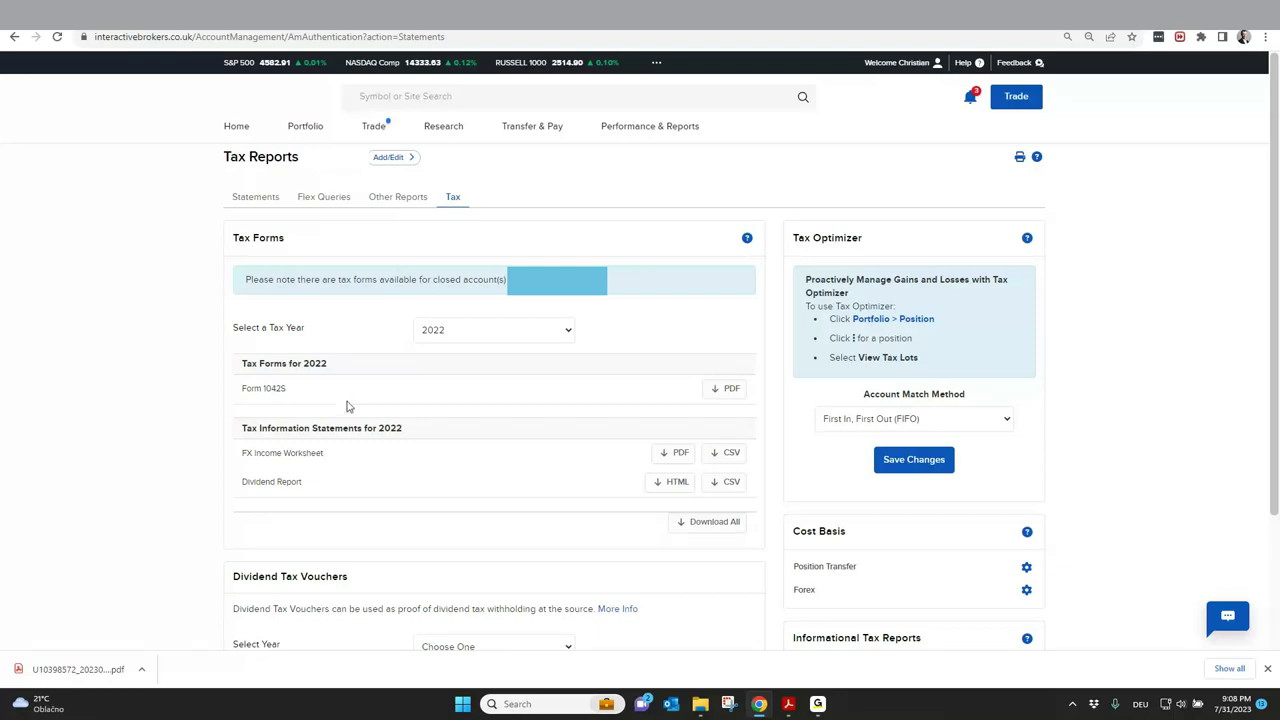
Step: Scroll the tax statements list and highlight the FX Income Worksheet entry
{"action": "scroll", "coordinate": [348, 406], "scroll_direction": "down", "scroll_amount": 1}
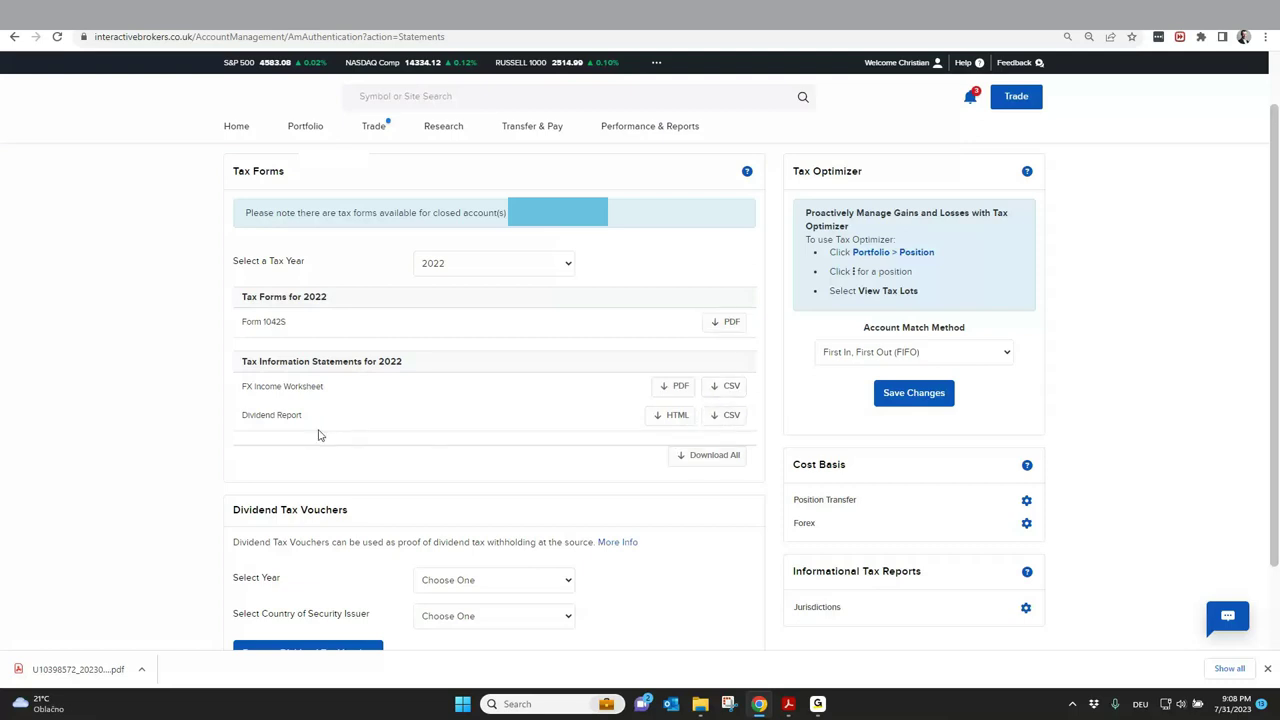
{"action": "left_click_drag", "start_coordinate": [242, 414], "coordinate": [314, 423]}
{"action": "left_click_drag", "start_coordinate": [243, 386], "coordinate": [334, 394]}
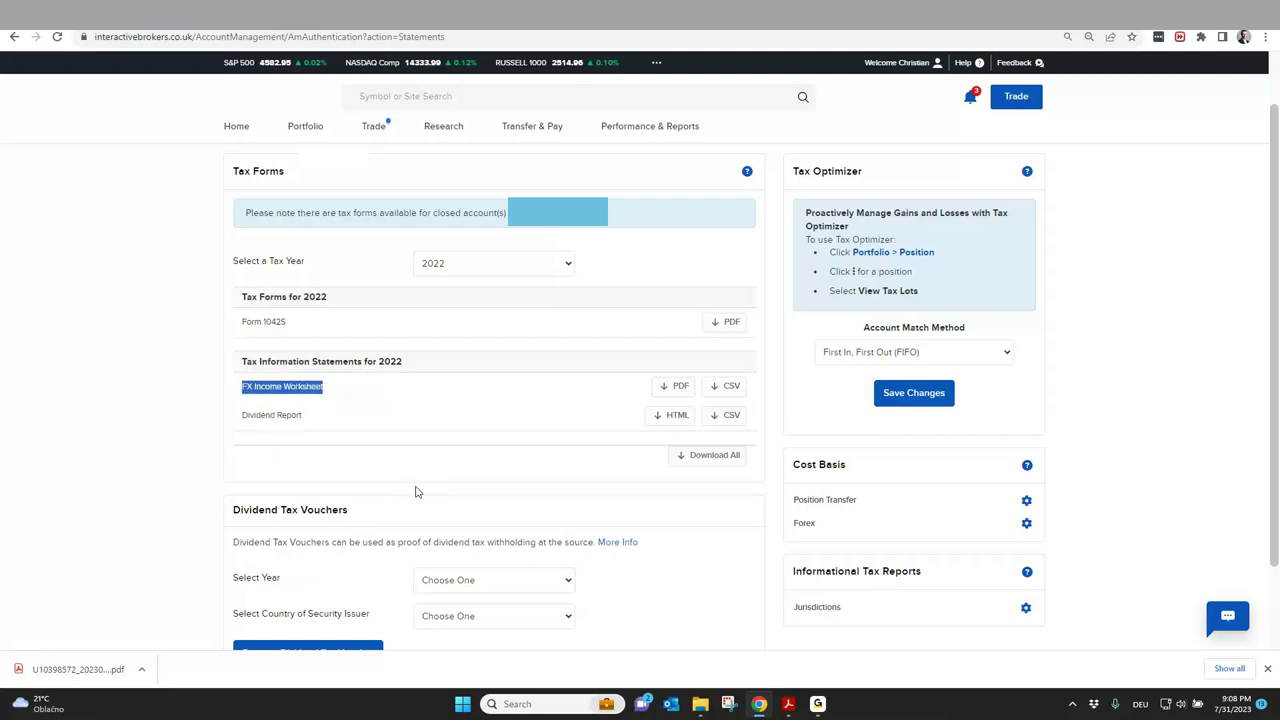
Step: Set the dividend tax voucher year to 2022 and show the Country of Security Issuer list
{"action": "scroll", "coordinate": [513, 452], "scroll_direction": "down", "scroll_amount": 1}
{"action": "left_click", "coordinate": [445, 520]}
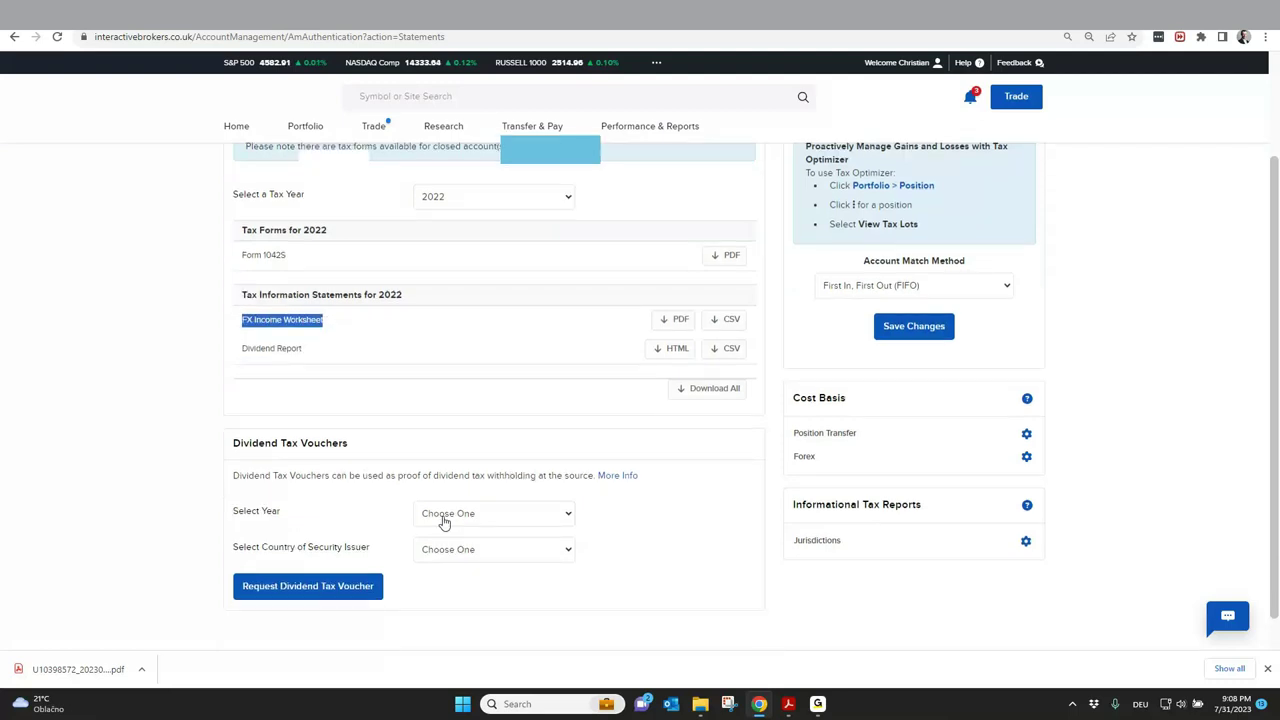
{"action": "left_click", "coordinate": [448, 512]}
{"action": "left_click", "coordinate": [452, 552]}
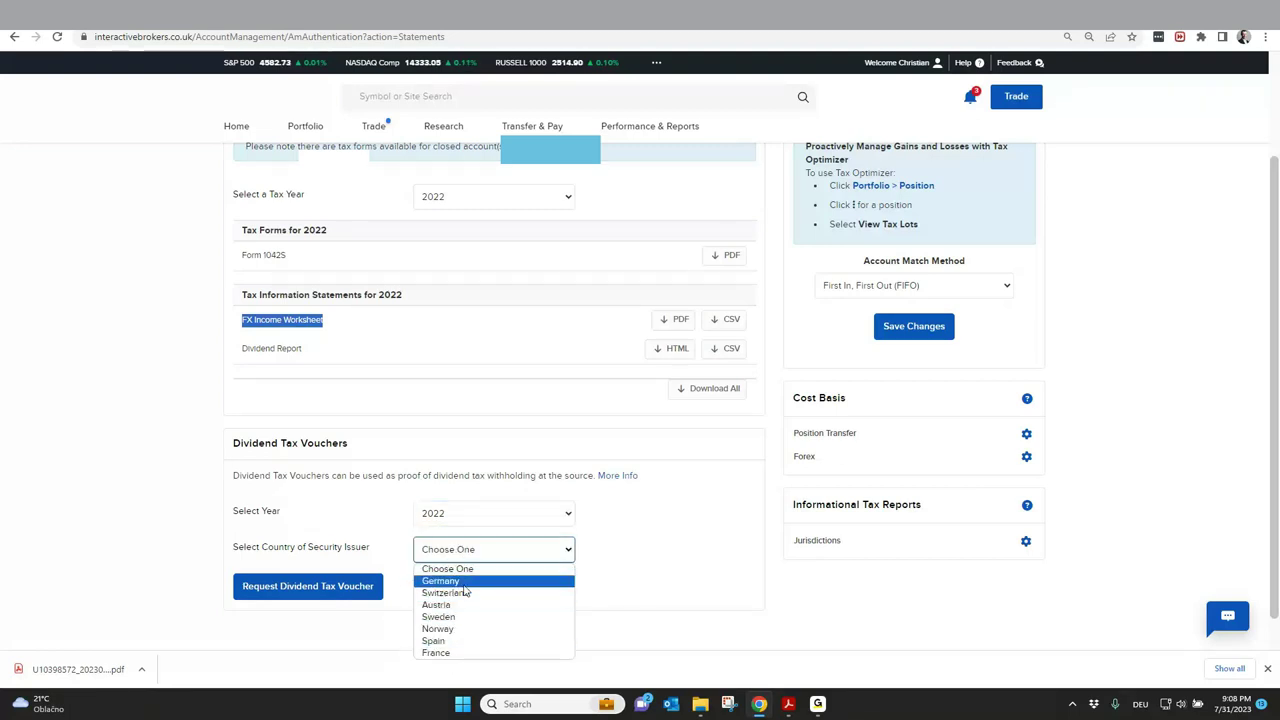
{"action": "scroll", "coordinate": [480, 560], "scroll_direction": "up", "scroll_amount": 2}
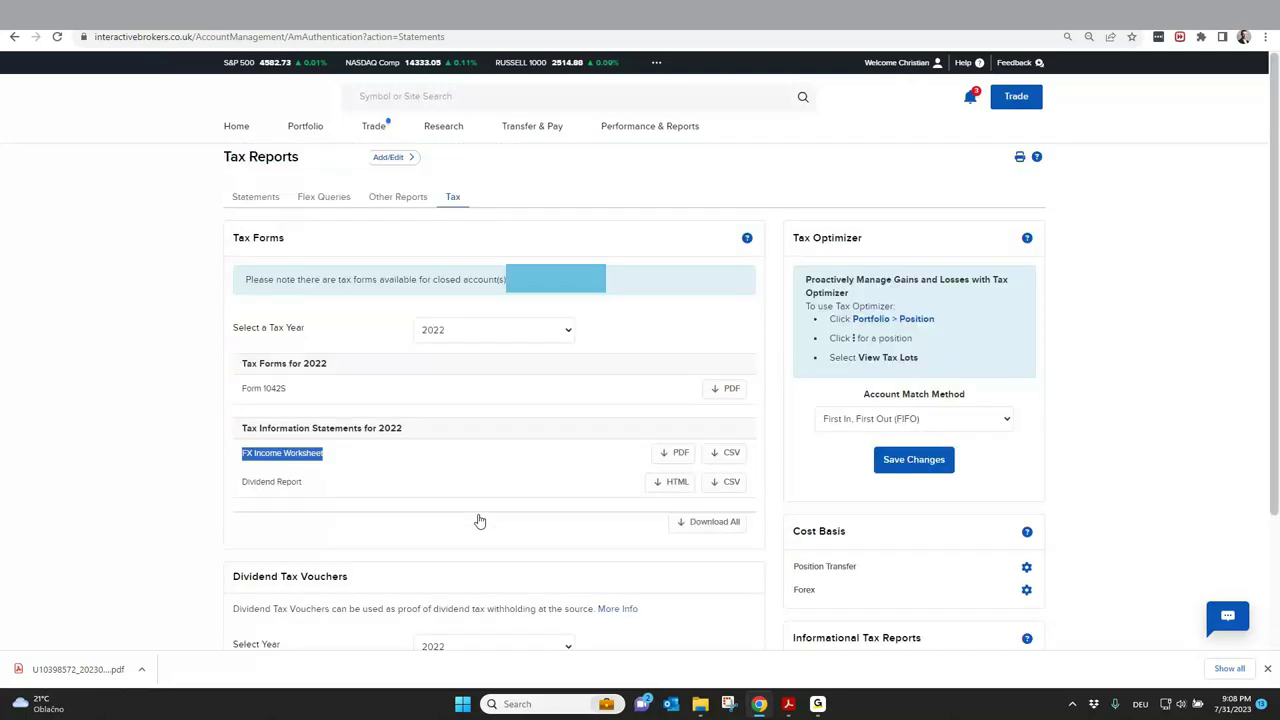
{"action": "left_click", "coordinate": [407, 199]}
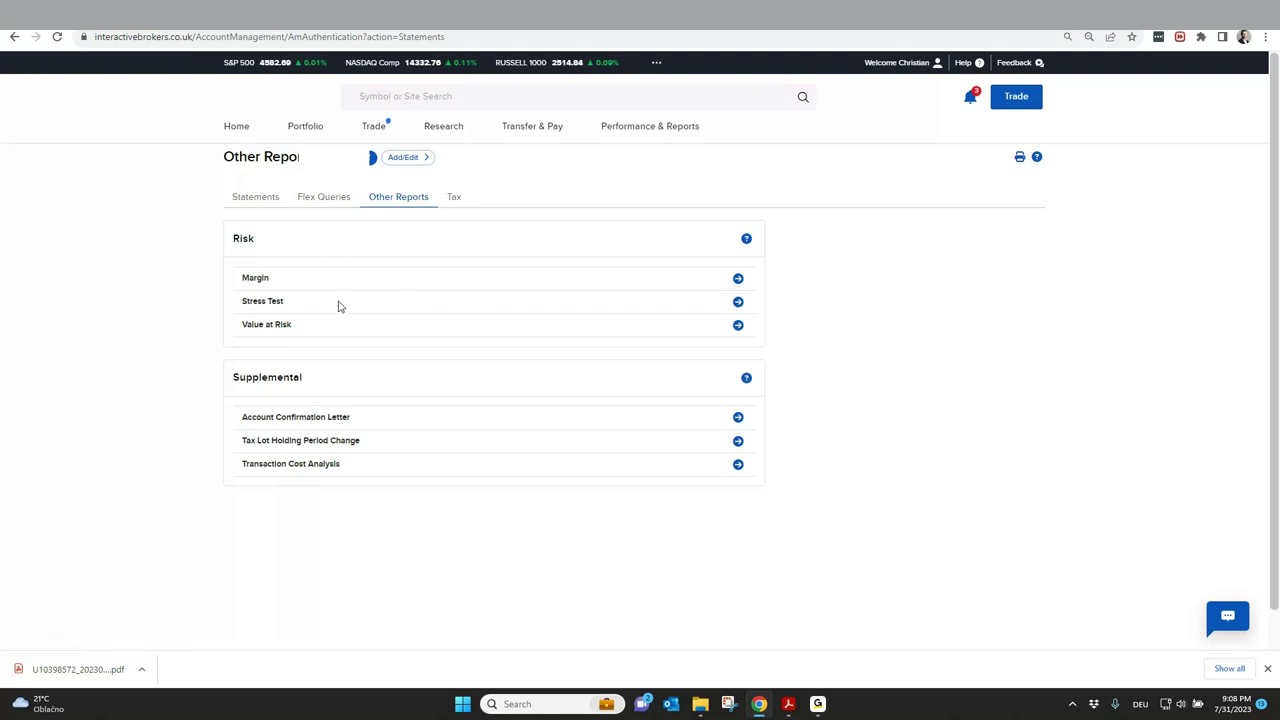
Step: Open the Flex Queries tab, then go back to the Statements overview
{"action": "left_click", "coordinate": [331, 204]}
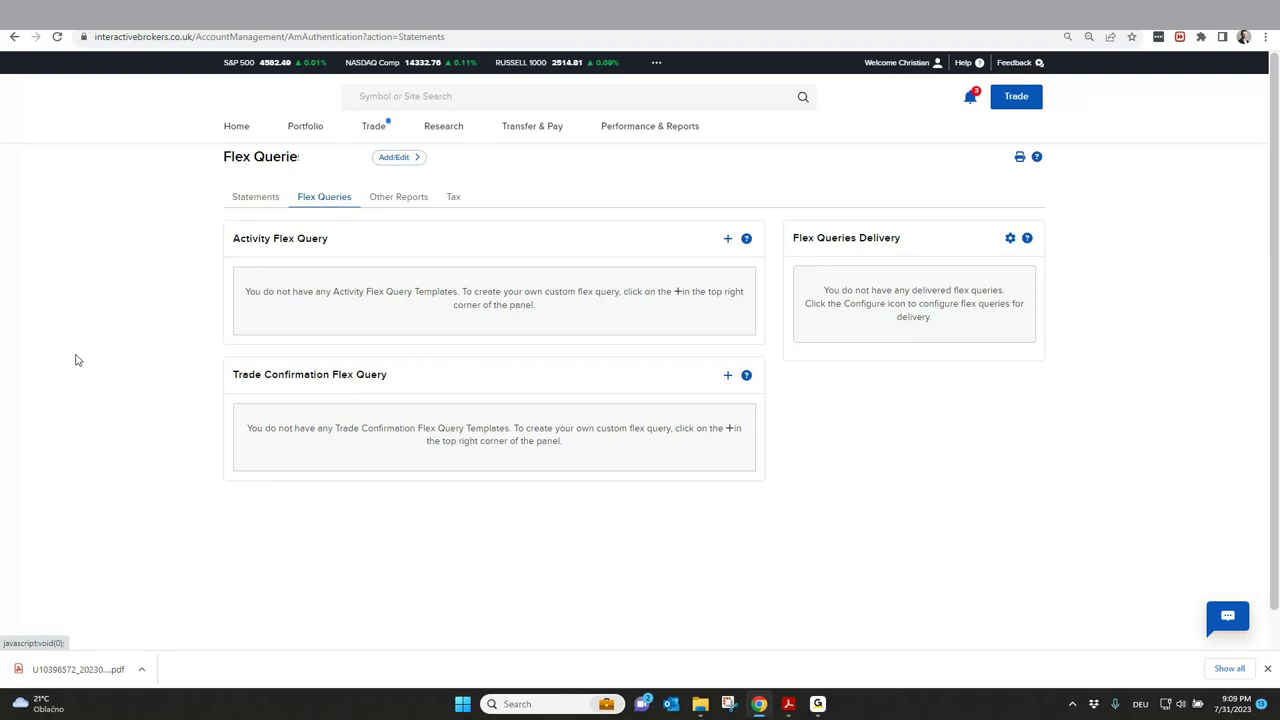
{"action": "left_click", "coordinate": [267, 203]}
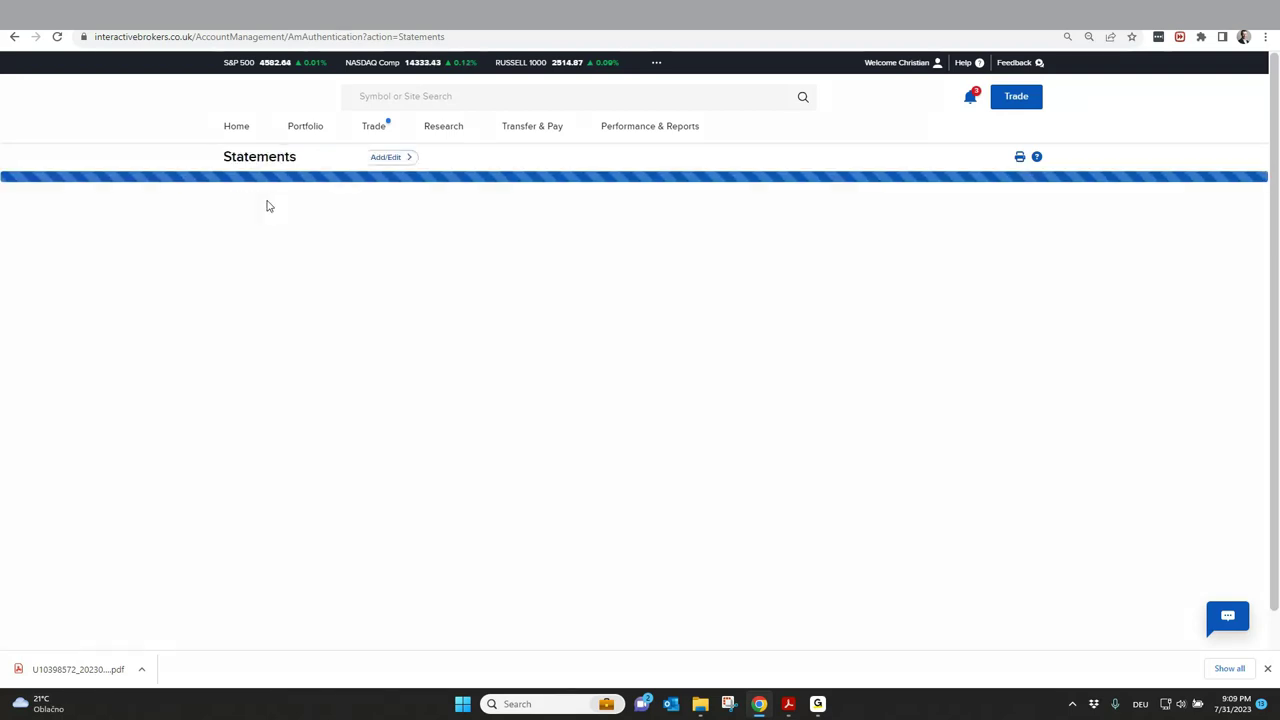